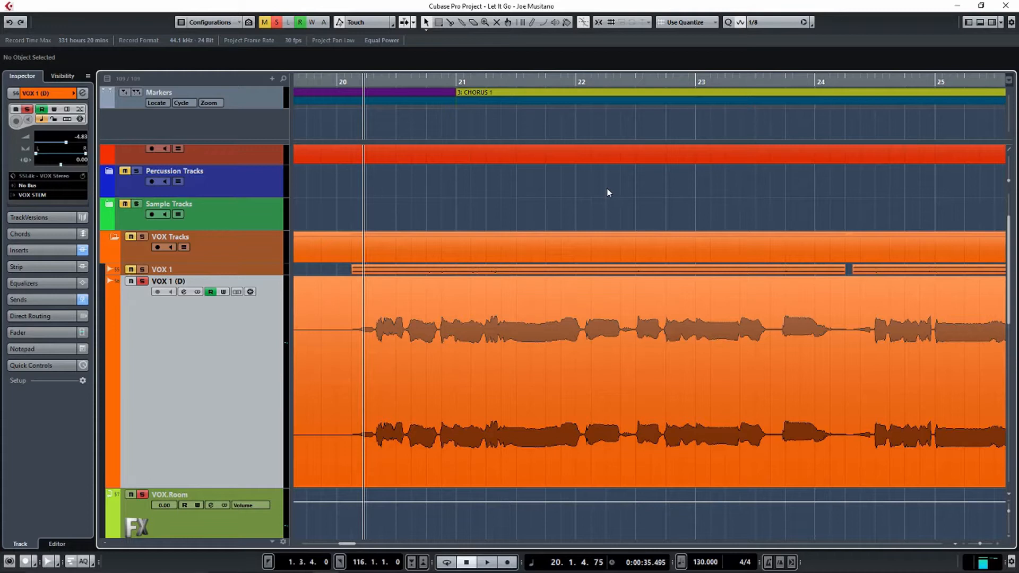
Step: Open the VOX 1 (D) vocal clip in the Sample Editor and activate VariAudio's Pitch & Warp mode
scroll(609, 193, down, 2)
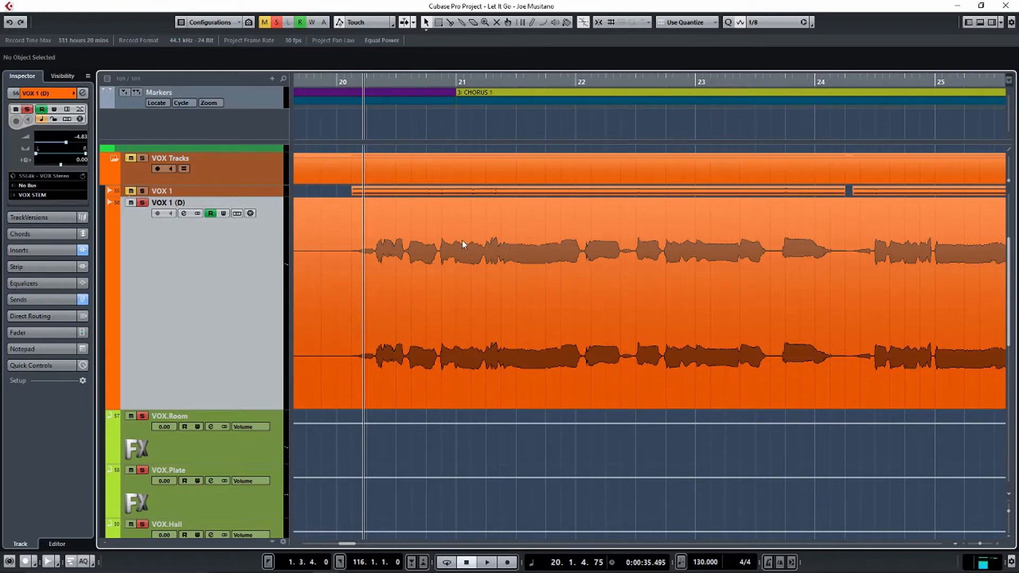
double_click(465, 278)
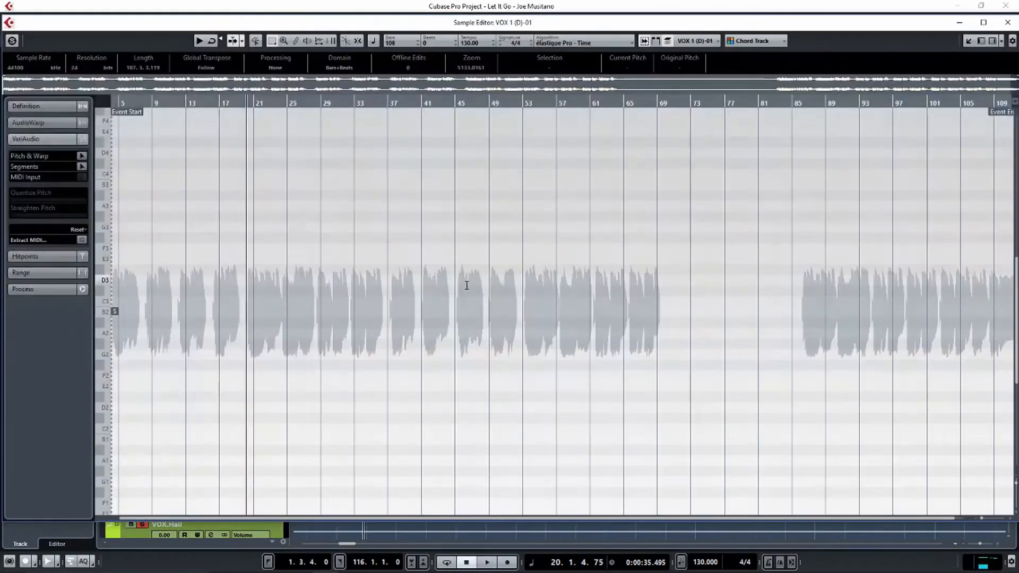
click(82, 156)
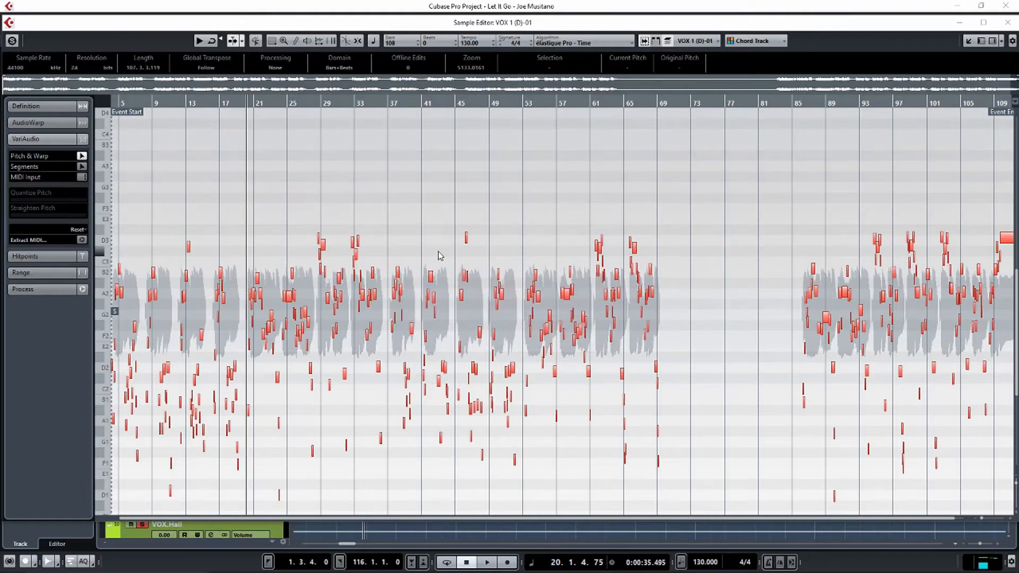
Step: Locate the vocal phrase spanning bars 20 to 24 in the pitch display and play it back
scroll(439, 256, up, 10)
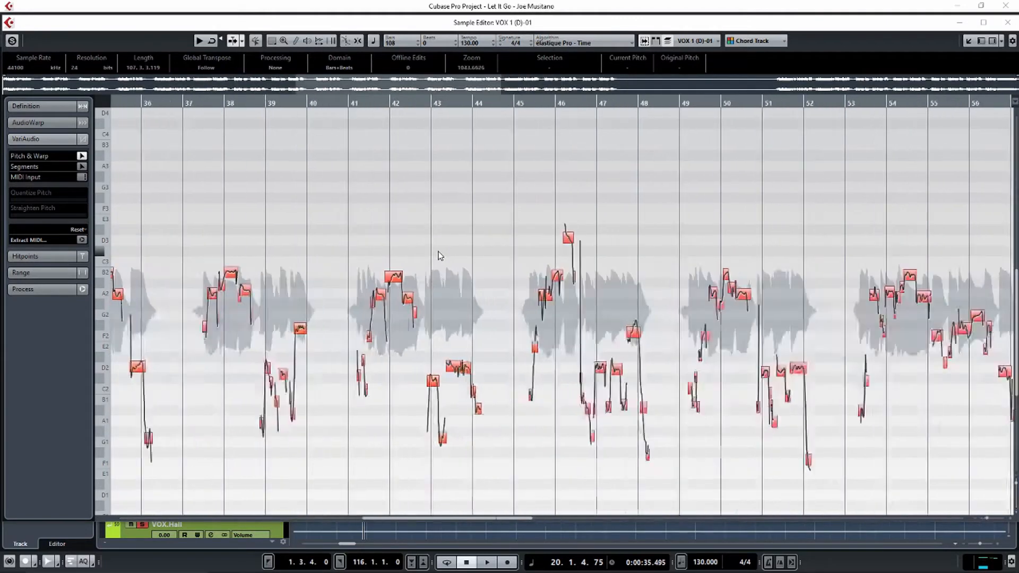
scroll(438, 252, up, 1)
scroll(438, 252, left, 10)
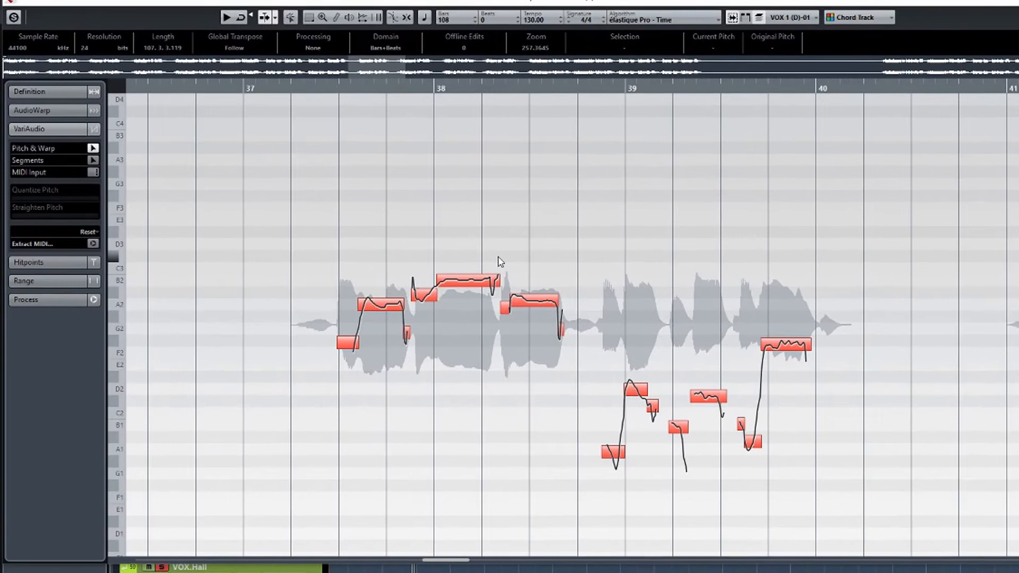
scroll(514, 263, left, 7)
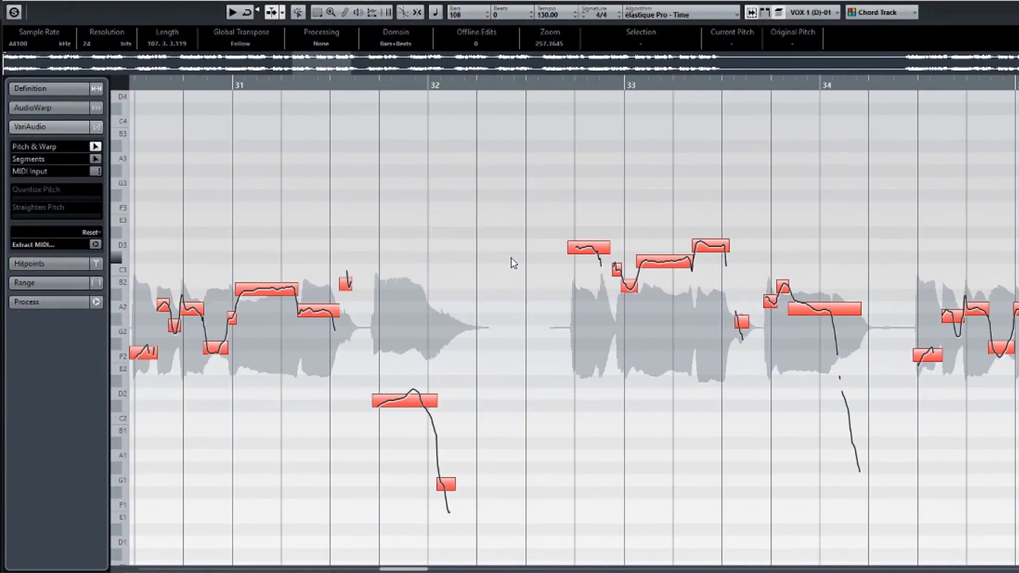
key(space)
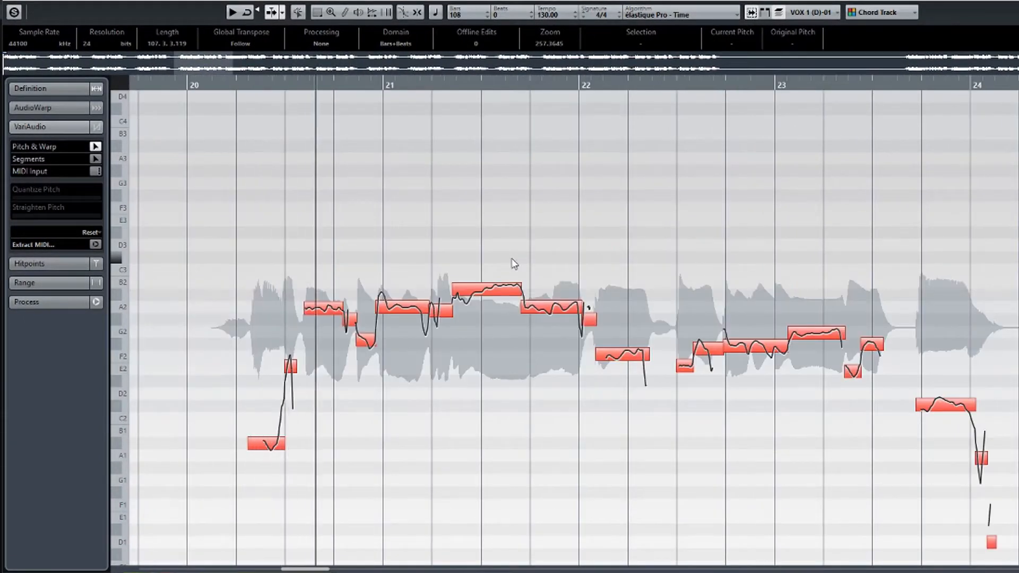
key(space)
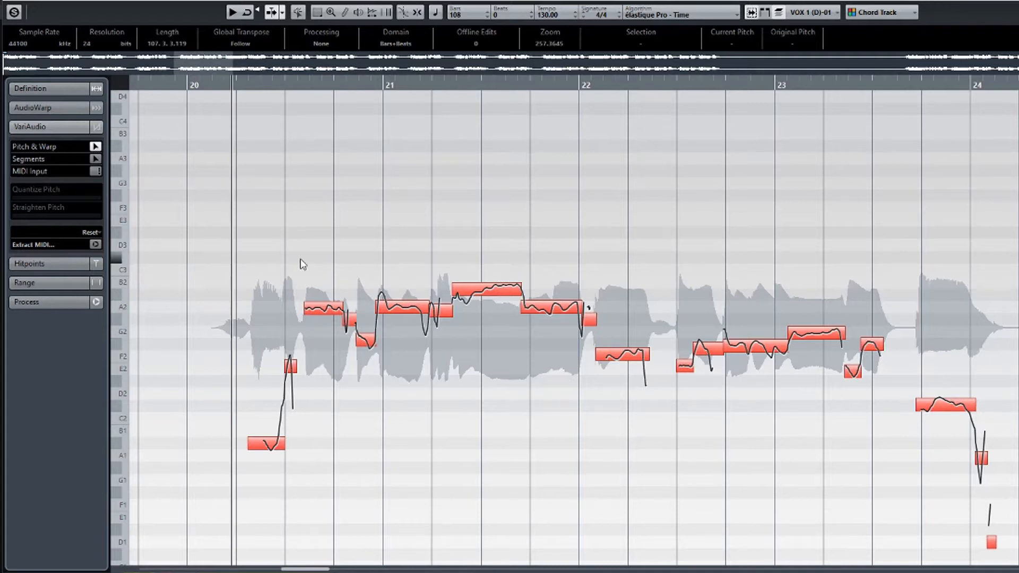
Step: Apply maximum Quantize Pitch and Straighten Pitch to the vocal segments from bar 20 to the start of bar 24, and play the result
drag(222, 262, 1009, 496)
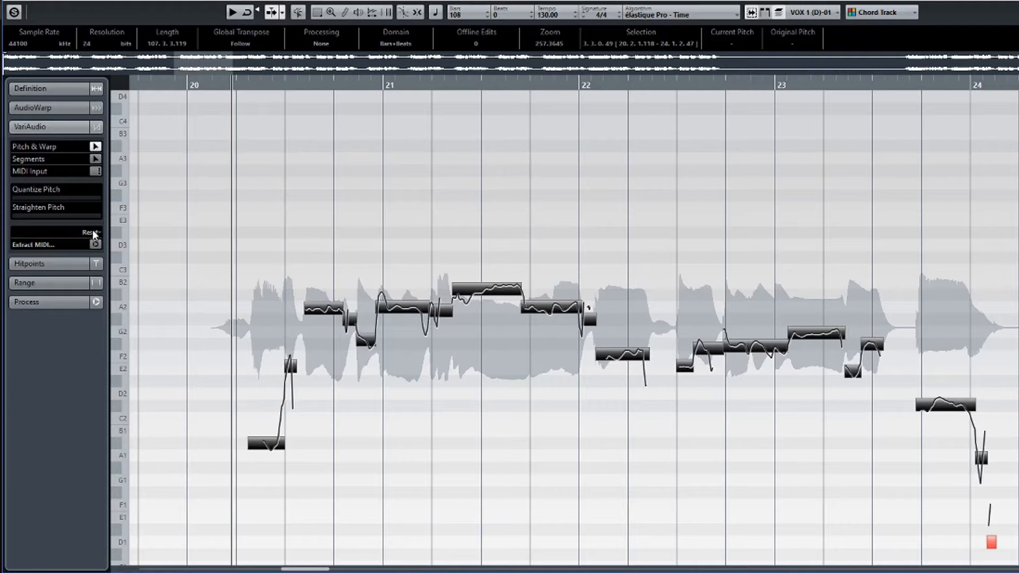
drag(16, 200, 111, 203)
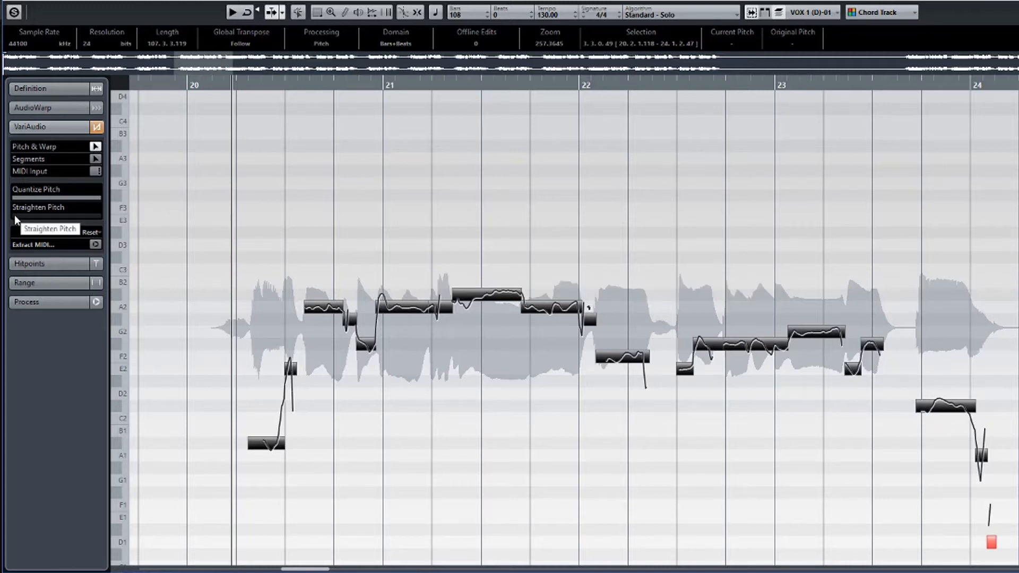
drag(12, 216, 109, 218)
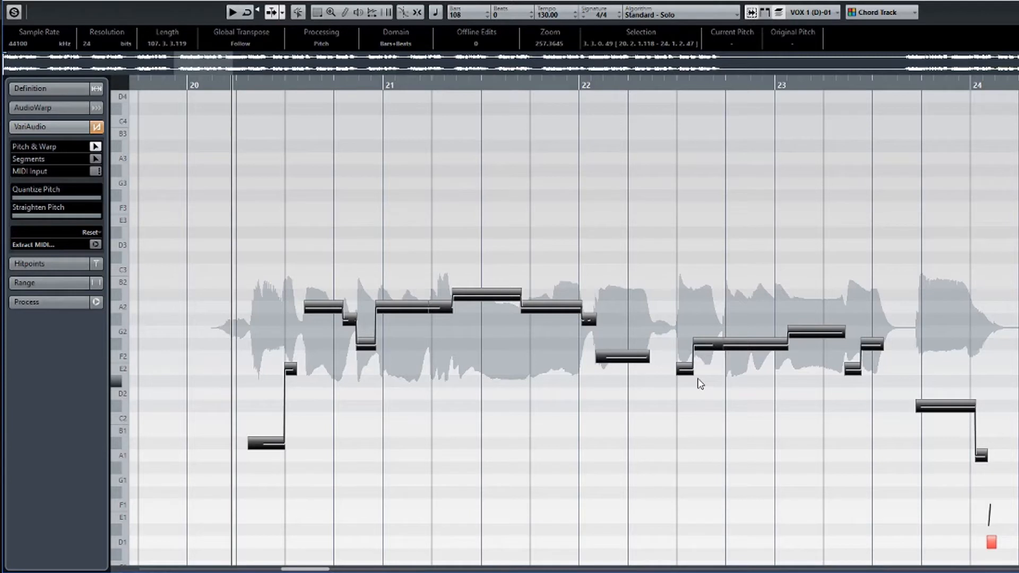
key(space)
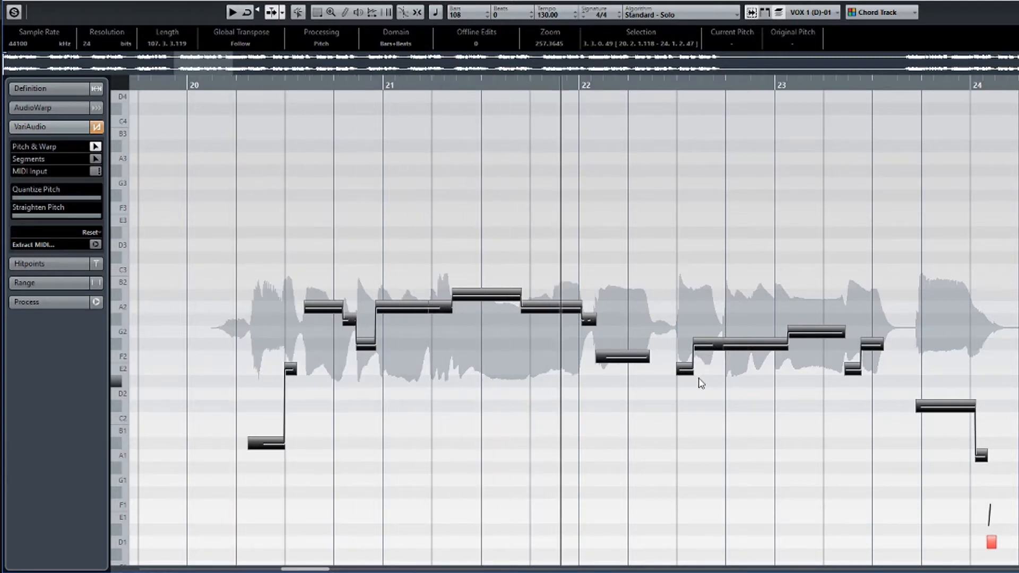
key(space)
Step: Raise the long, highest segment in the middle of bar 21 to B2 and play the phrase
click(475, 300)
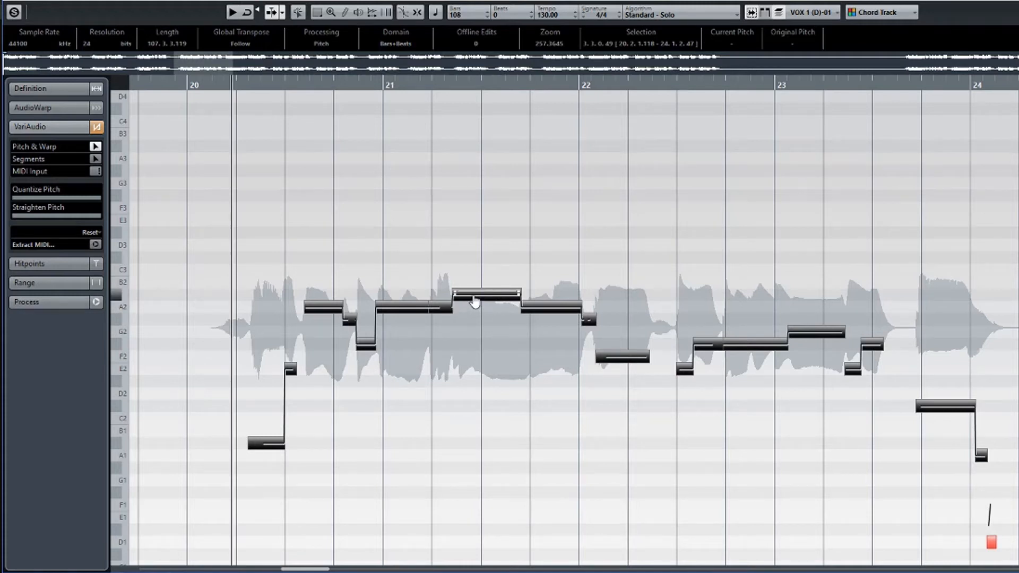
key(ctrl+a)
drag(474, 300, 516, 295)
click(472, 304)
key(ctrl+a)
click(474, 292)
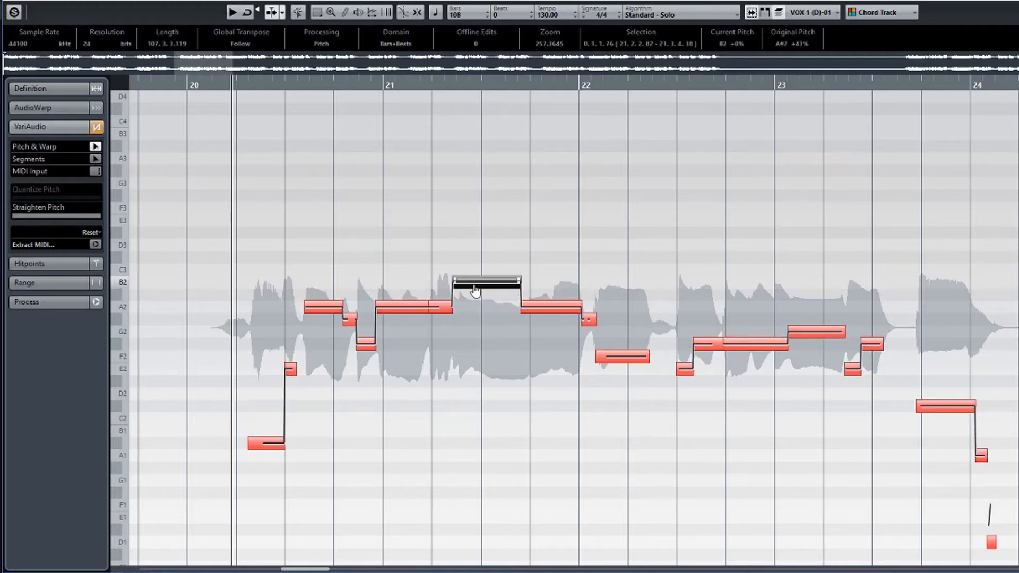
key(space)
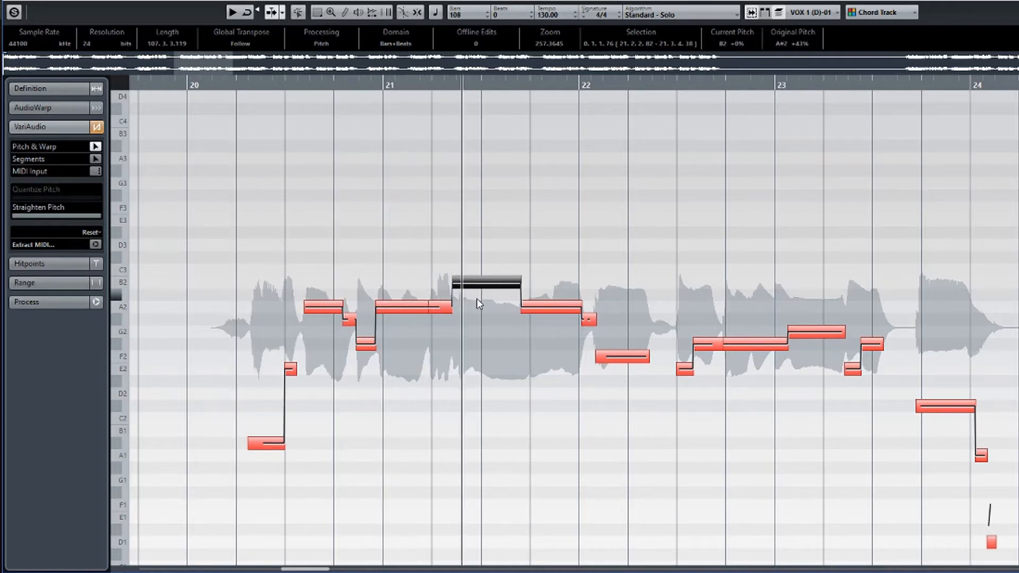
key(space)
Step: Raise the long segment early in bar 22 to F#2 and the long one ending at bar 24 to D2, playing the phrase after each
drag(625, 367, 625, 356)
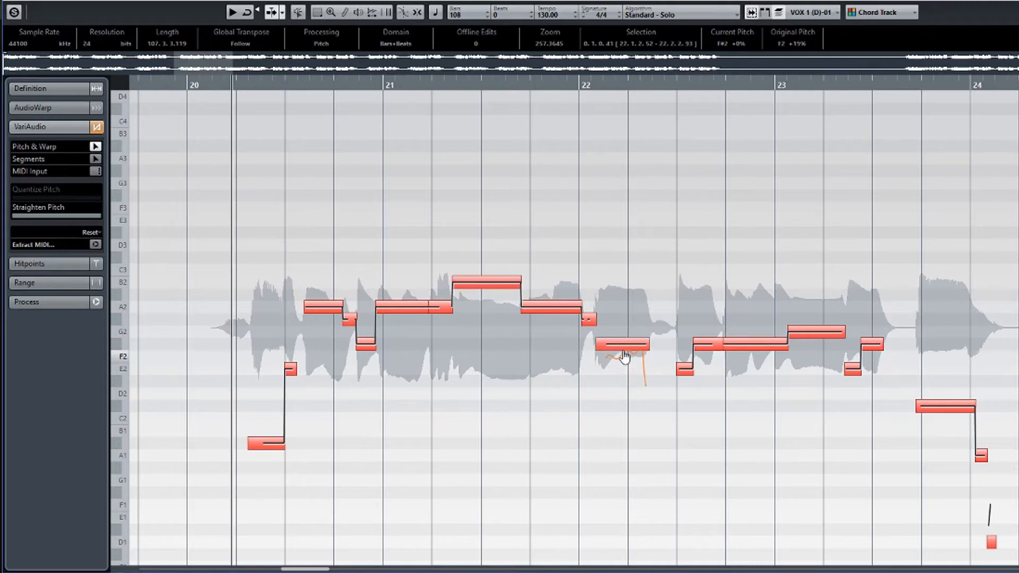
key(space)
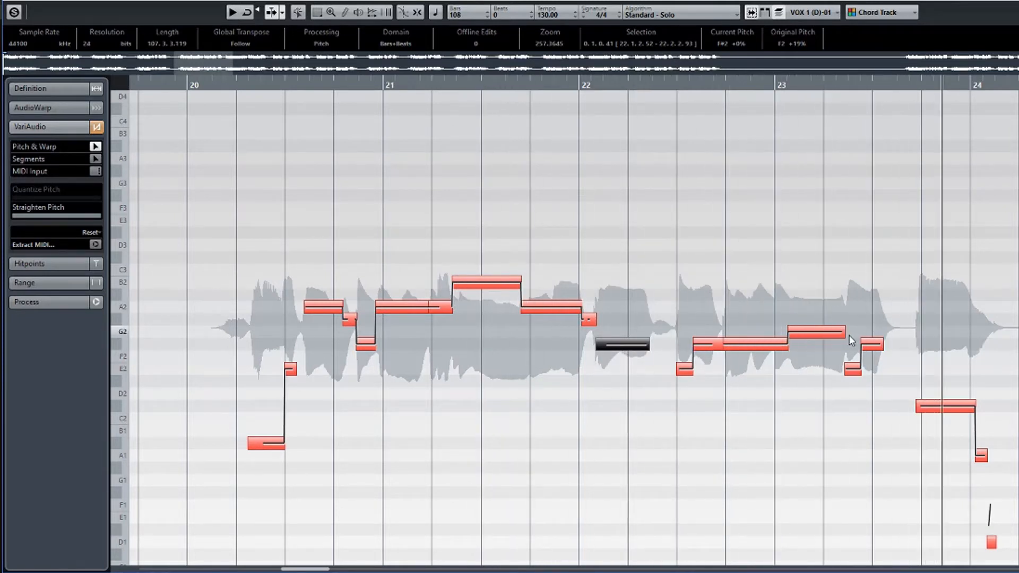
key(space)
drag(939, 414, 938, 402)
key(space)
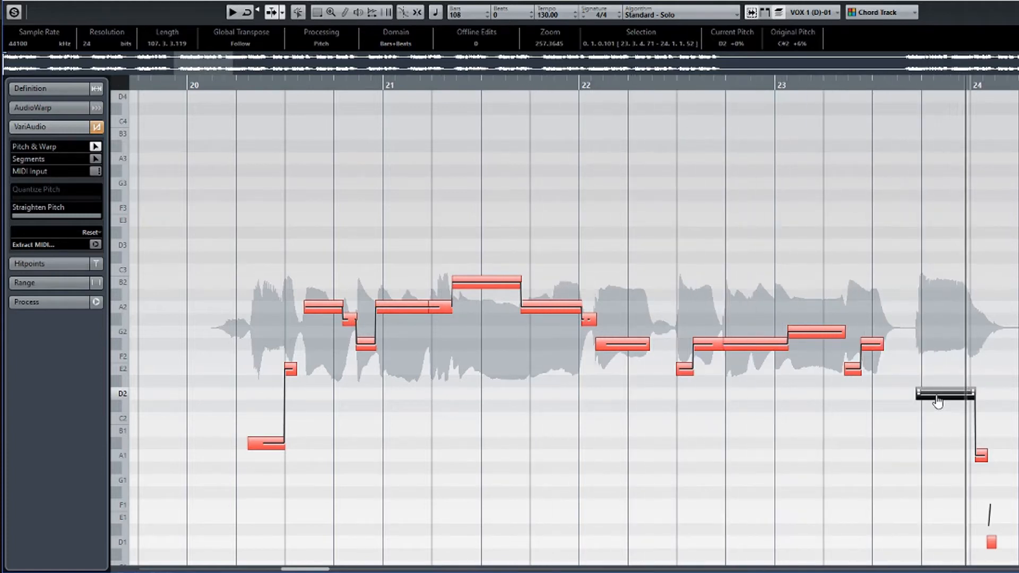
key(space)
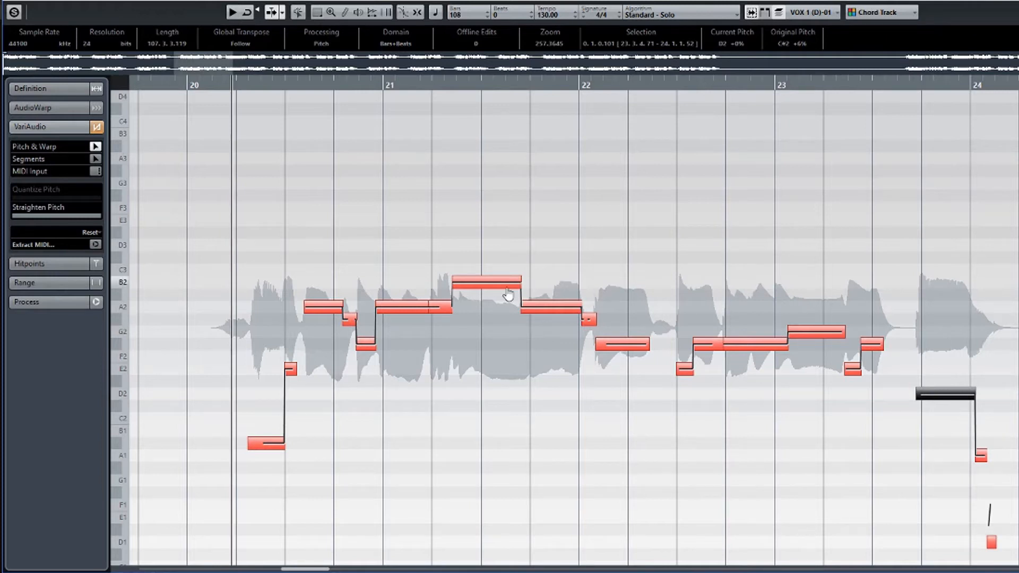
Step: Try the long segment in the middle of bar 21 at C3 during playback, and move it back to B2
drag(497, 291, 499, 283)
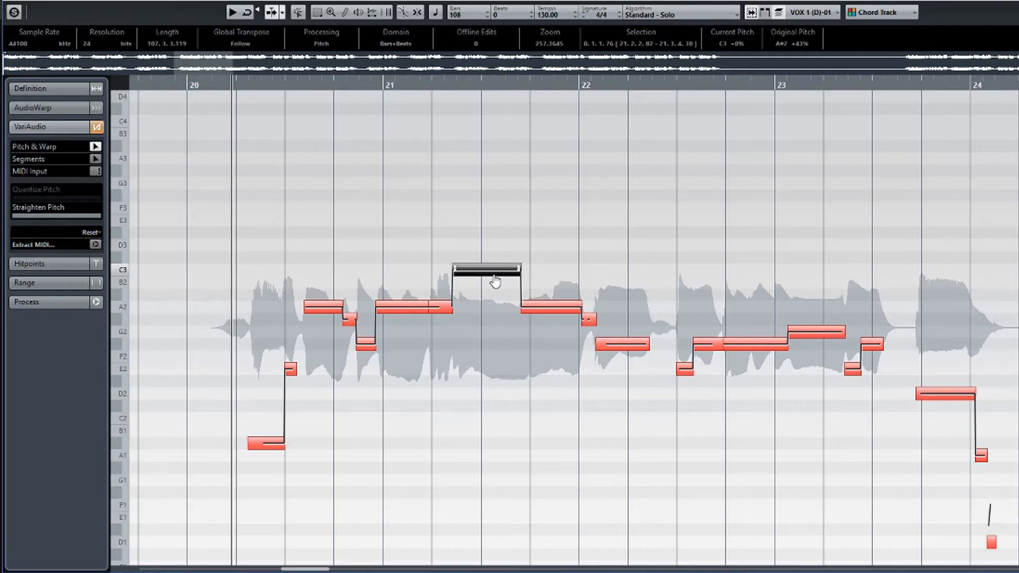
key(space)
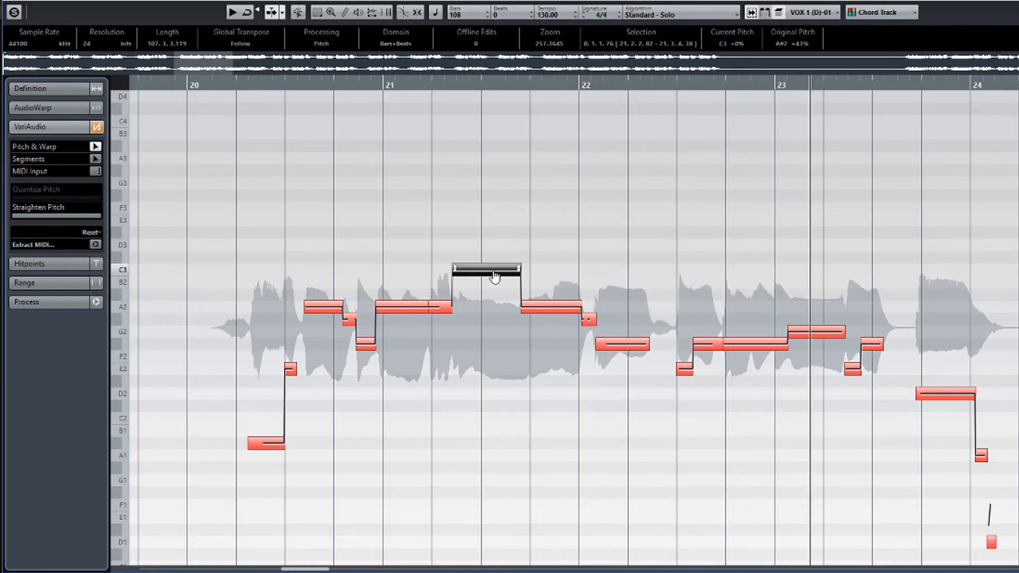
key(space)
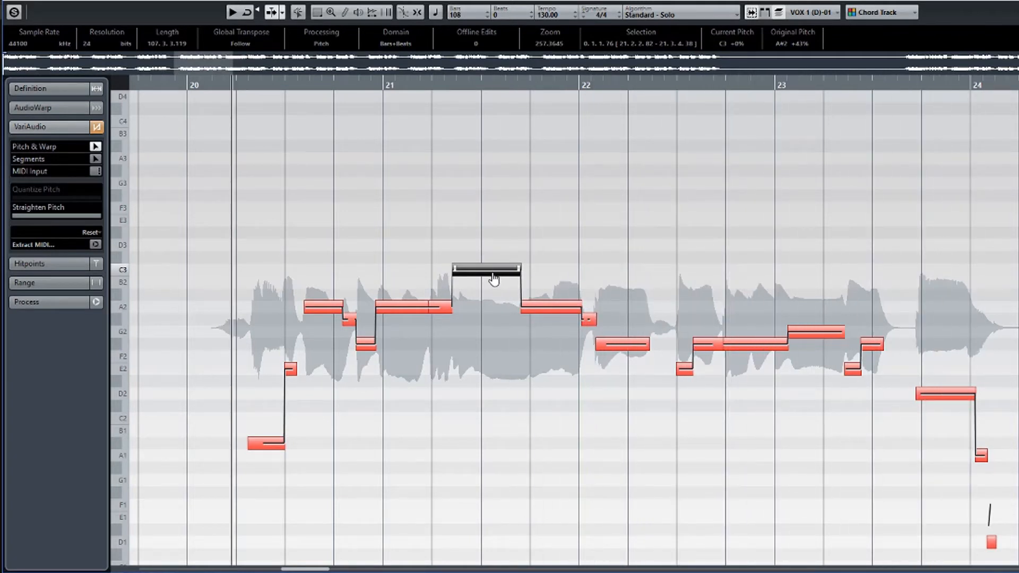
drag(493, 279, 494, 292)
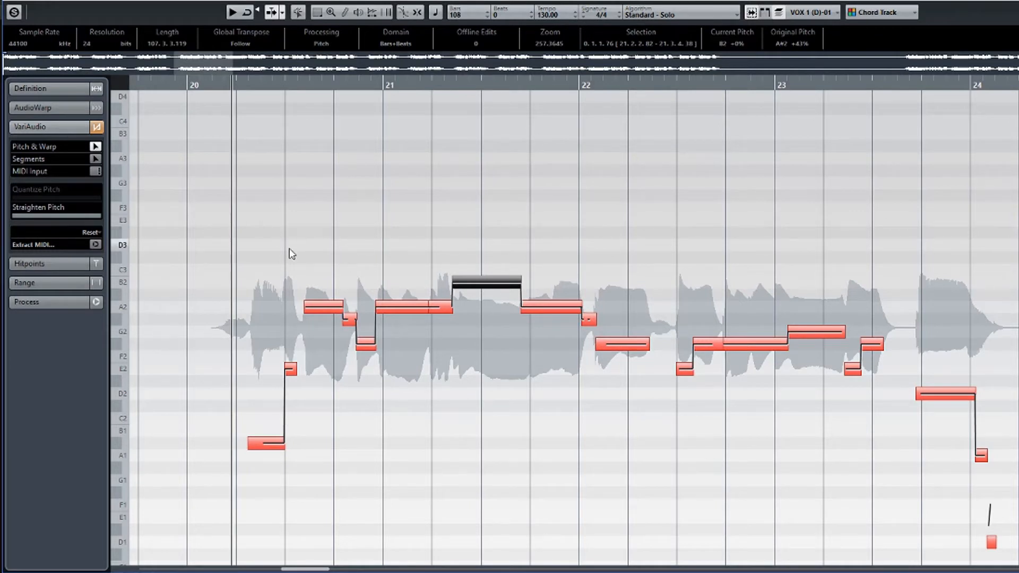
Step: Reduce Quantize Pitch and Straighten Pitch to minimum on the segments from bar 20 to the start of bar 24, and deselect them
drag(212, 264, 1006, 496)
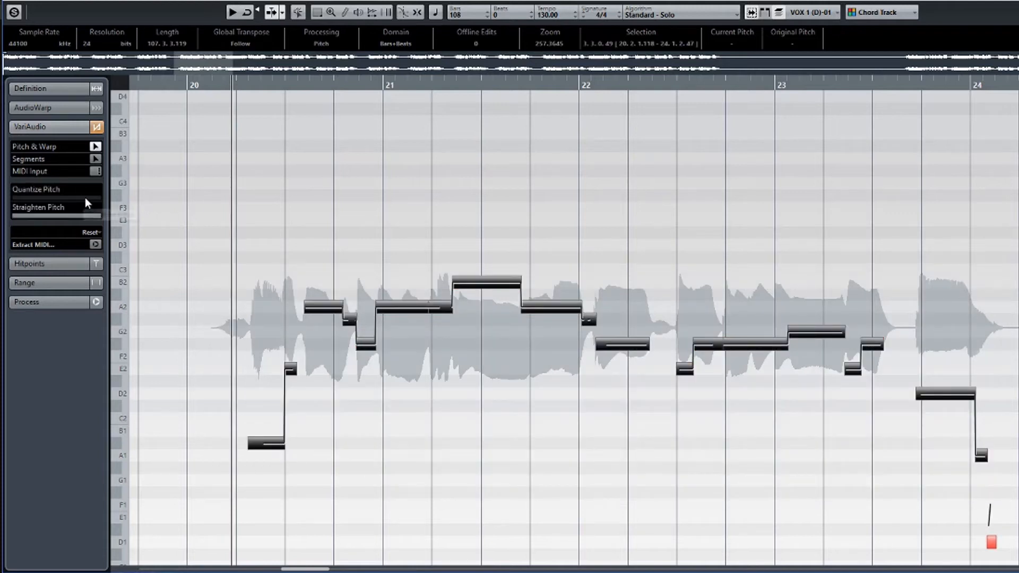
drag(97, 201, 5, 199)
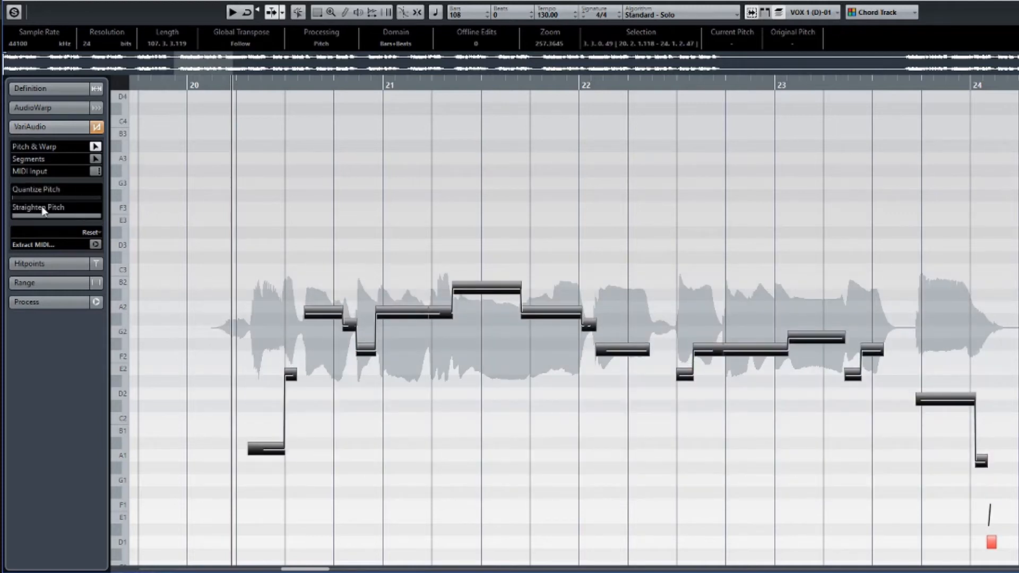
drag(97, 216, 1, 225)
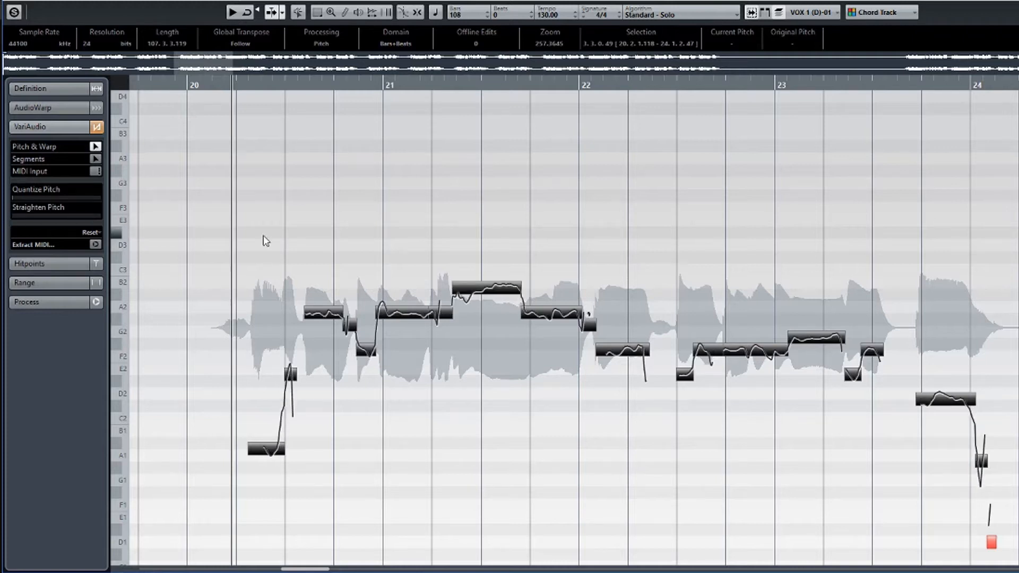
click(427, 245)
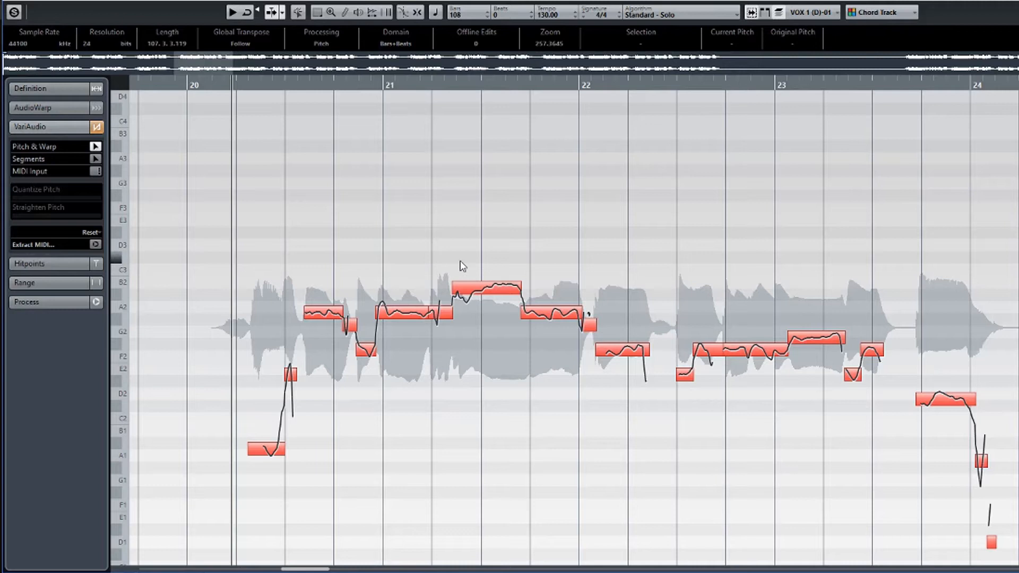
Step: Apply maximum Quantize Pitch and Straighten Pitch to only the four segments from mid bar 21 to the start of bar 22
drag(448, 271, 609, 334)
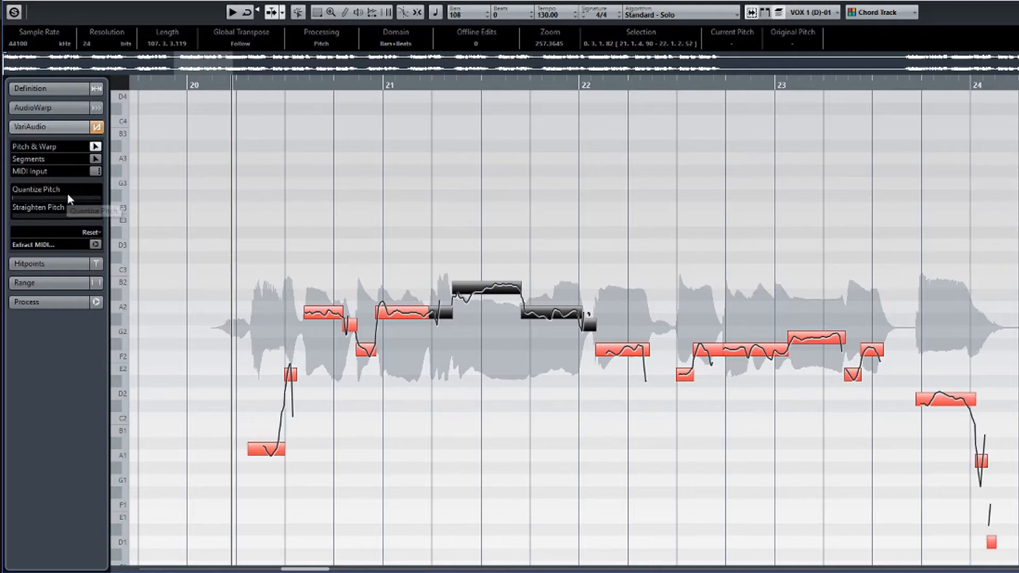
drag(95, 196, 104, 215)
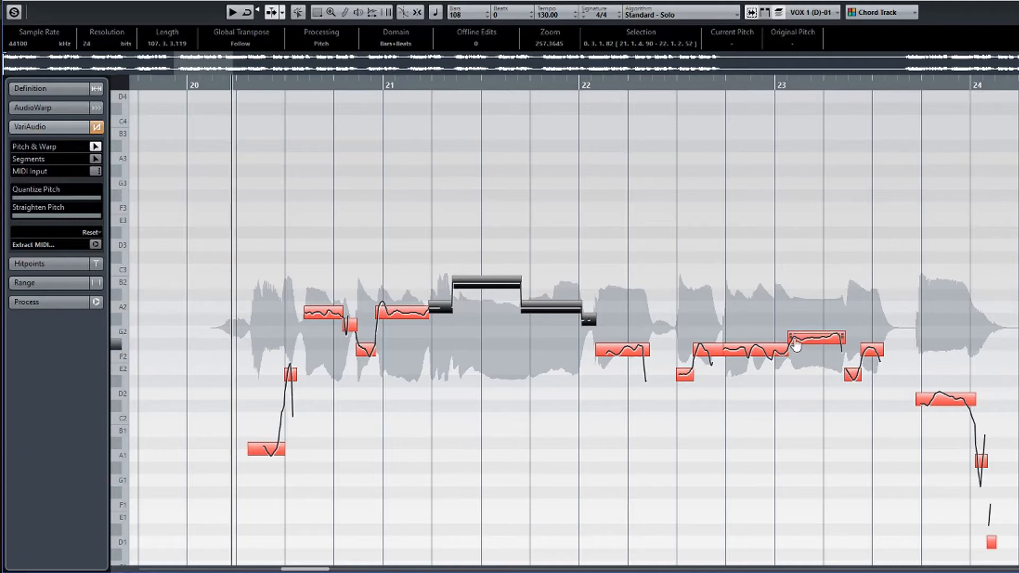
Step: Apply maximum Quantize Pitch and Straighten Pitch to the three segments around bar 23 and play the phrase
drag(763, 323, 857, 387)
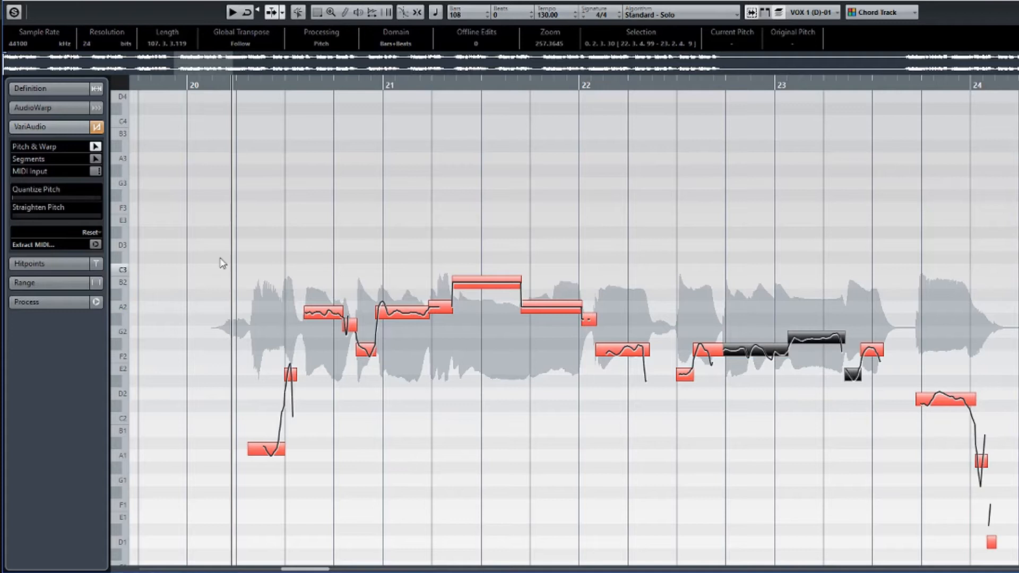
drag(96, 196, 103, 198)
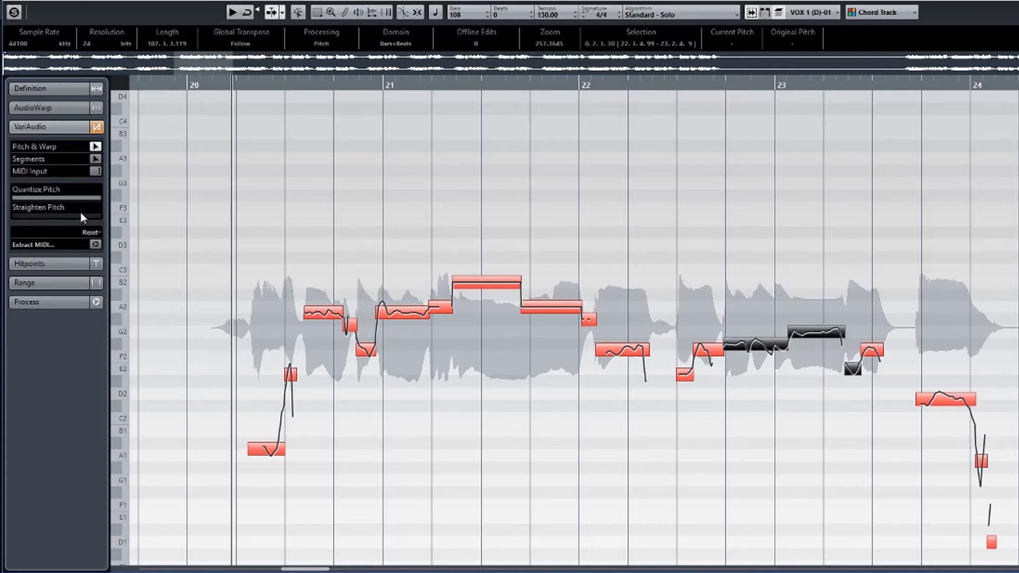
click(93, 216)
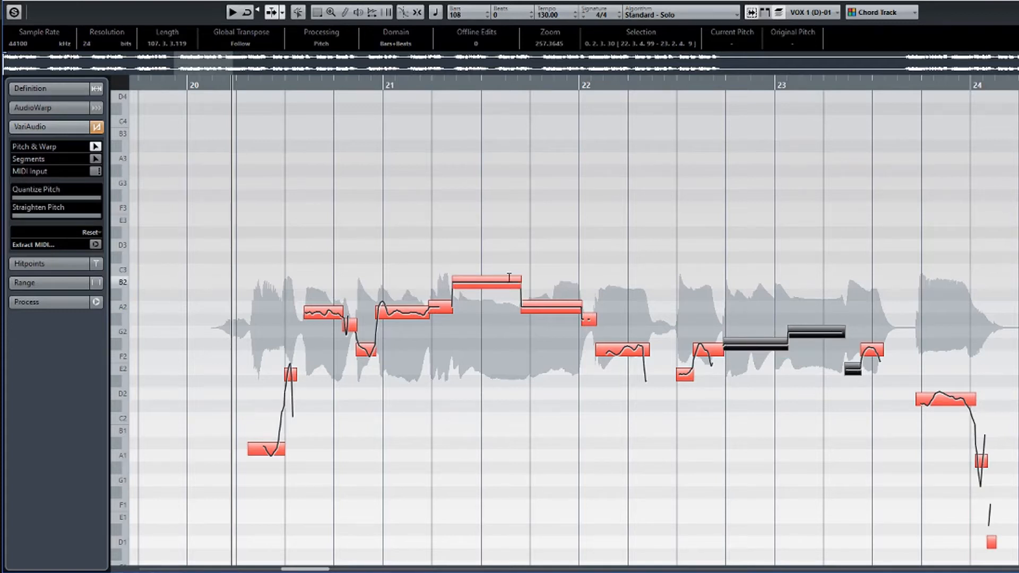
key(space)
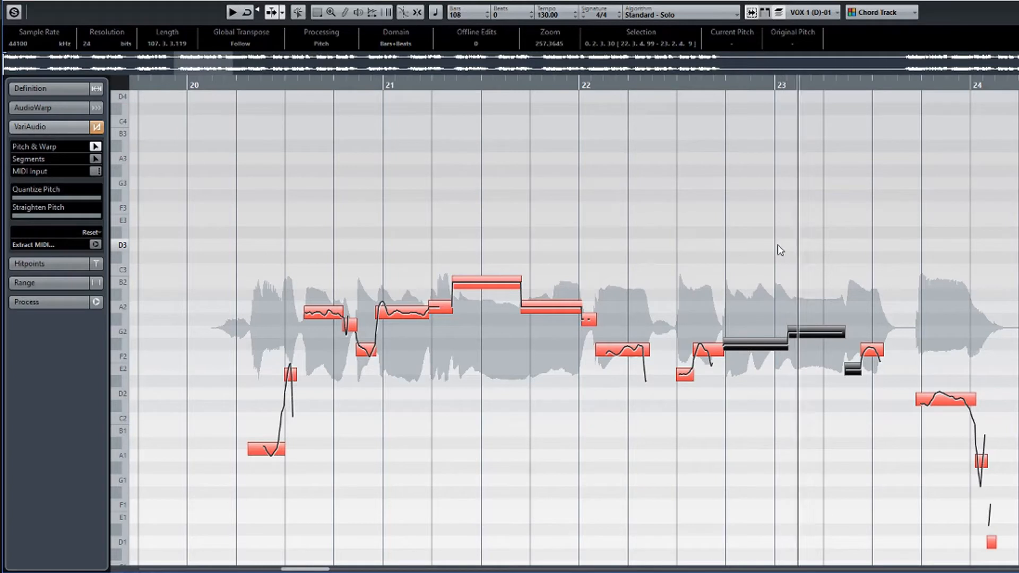
key(space)
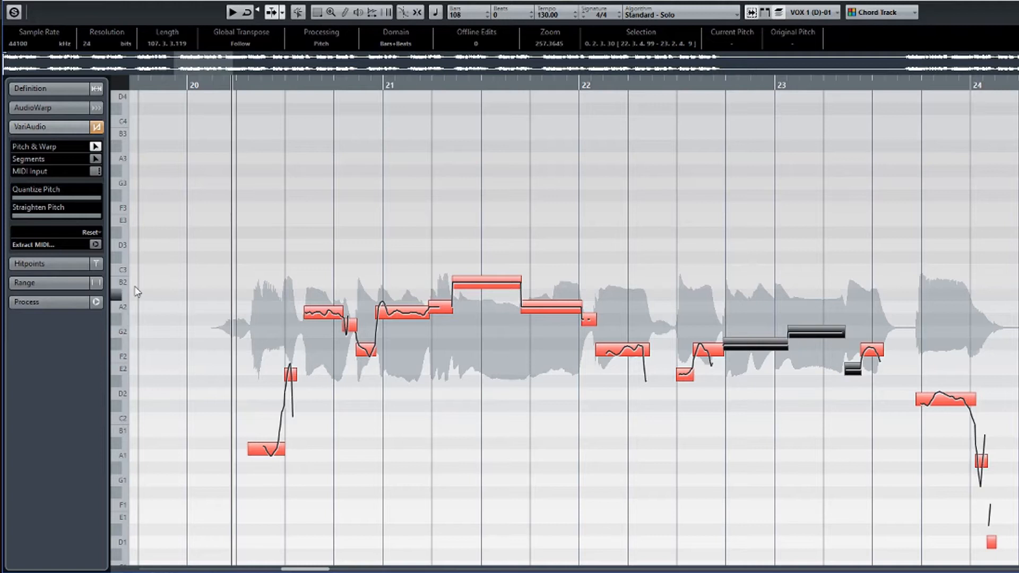
Step: Lower the pitch correction on the selected segments around bar 23 to minimum and return to the project
mouse_move(55, 197)
mouse_down()
mouse_move(1, 196)
mouse_move(5, 217)
mouse_up()
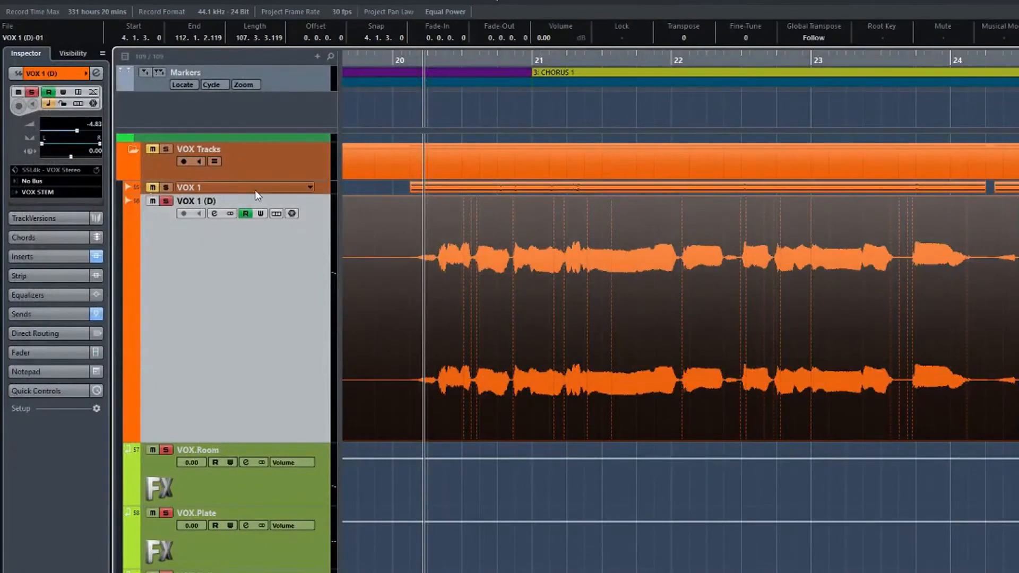
Step: Open the VOX 1 (D) channel settings and load Melodyne in the first insert slot
click(215, 213)
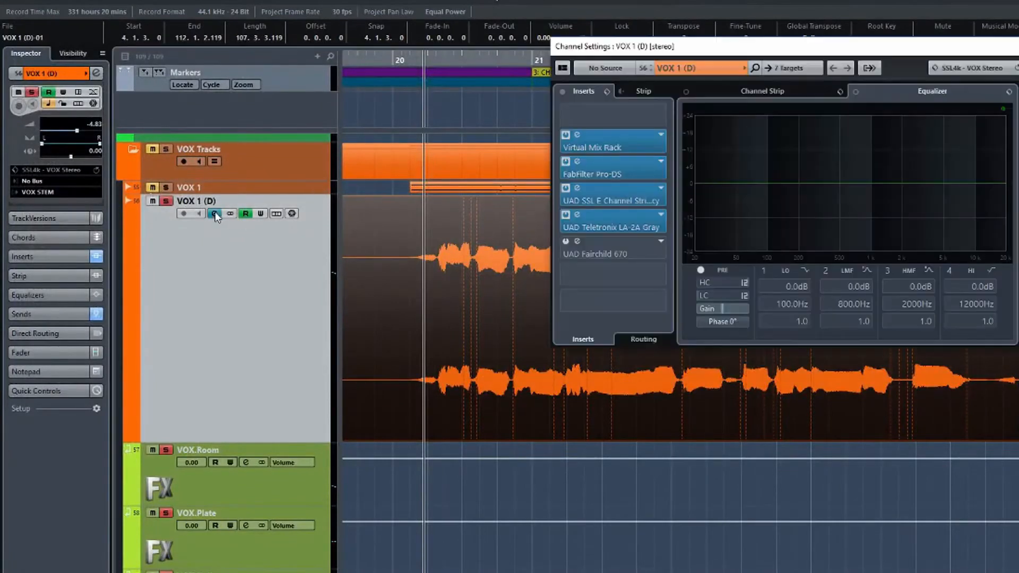
click(660, 116)
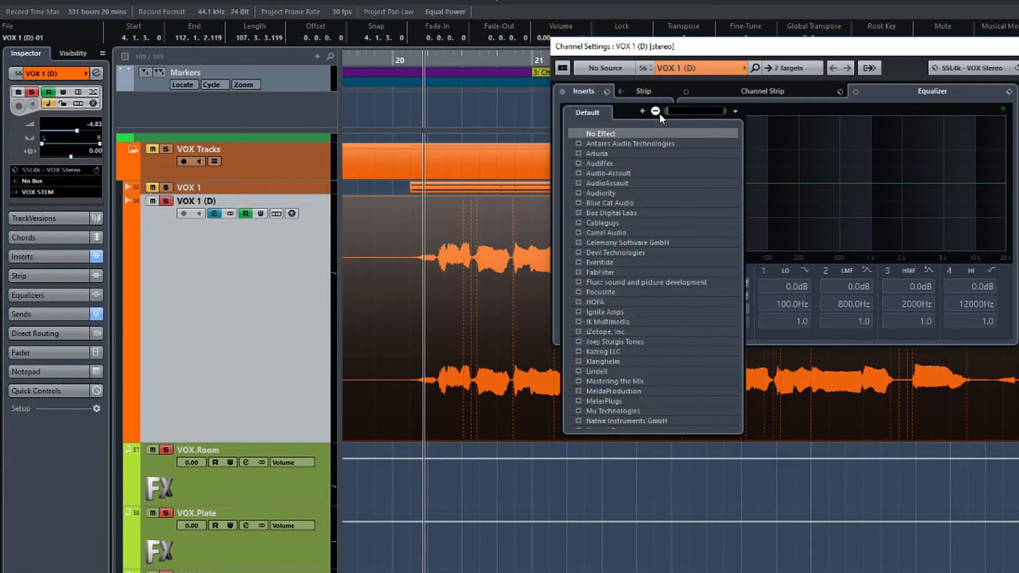
text(melo)
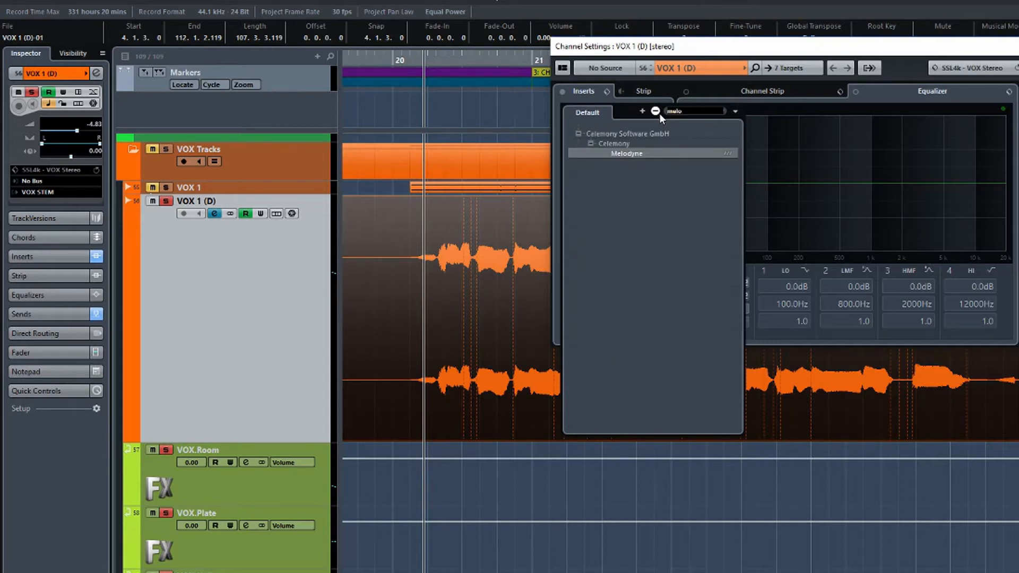
key(Return)
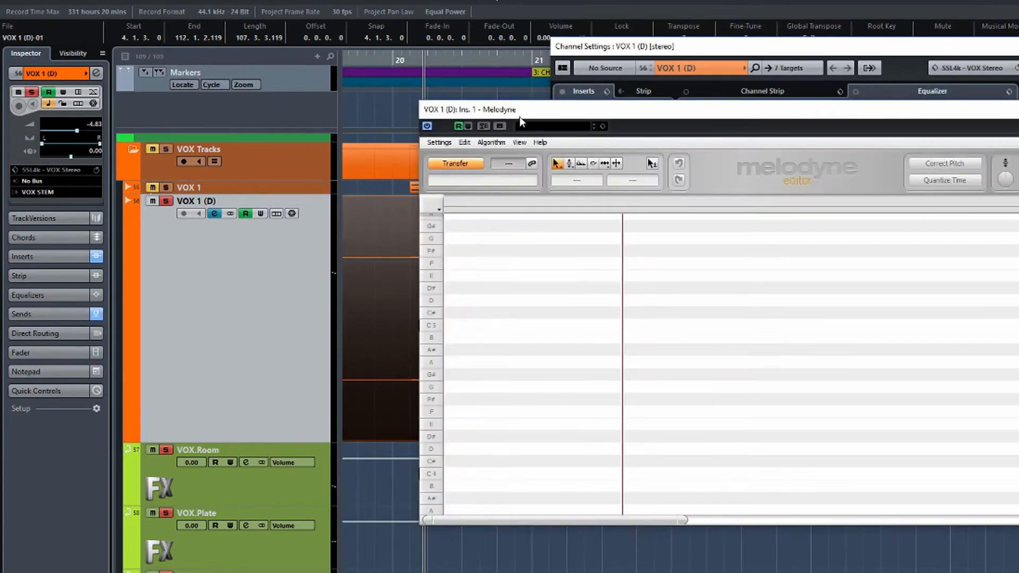
Step: Transfer the vocal phrase from bar 20 to bar 24 into Melodyne by playing it through
drag(516, 118, 674, 105)
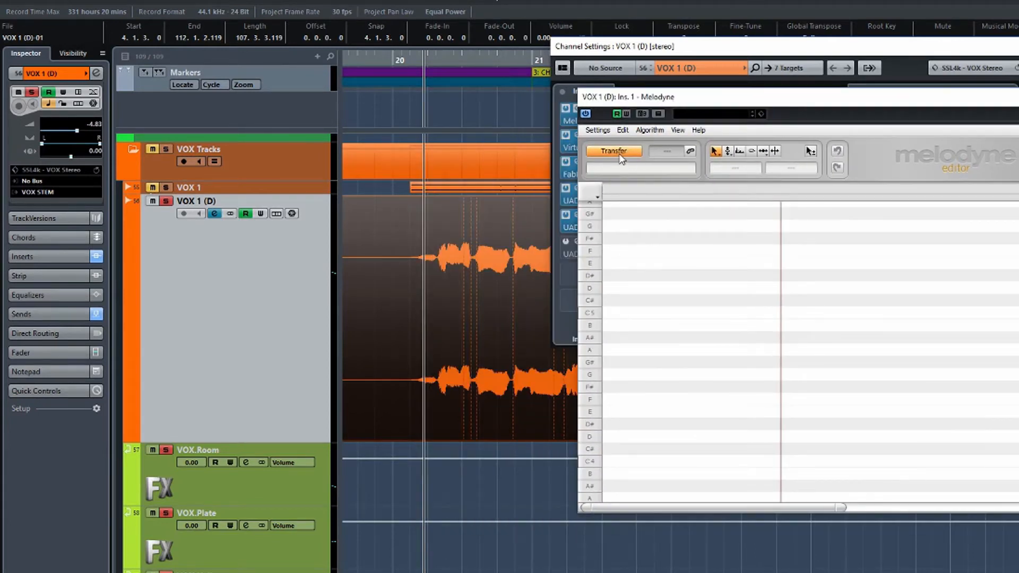
click(613, 151)
key(space)
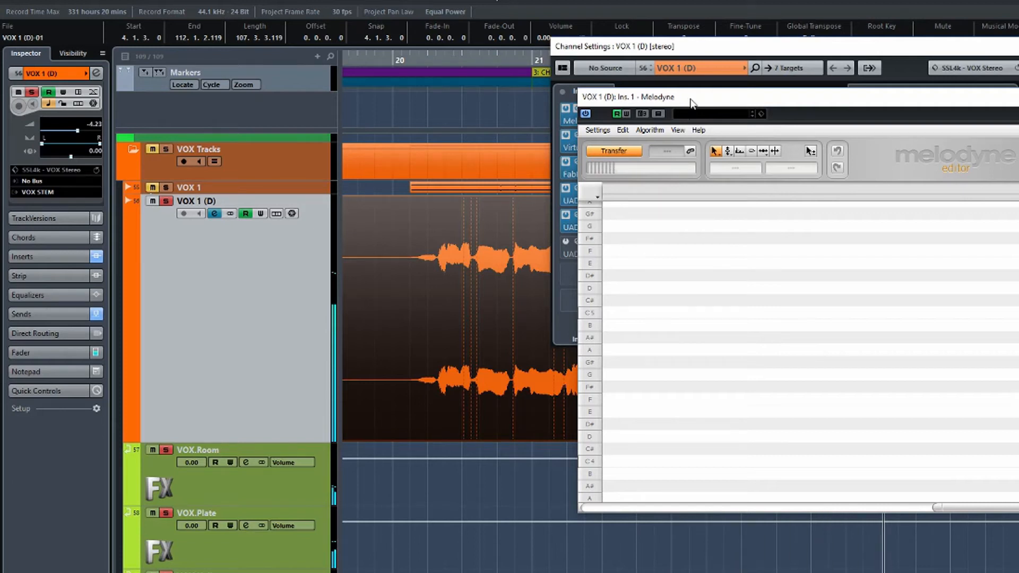
key(space)
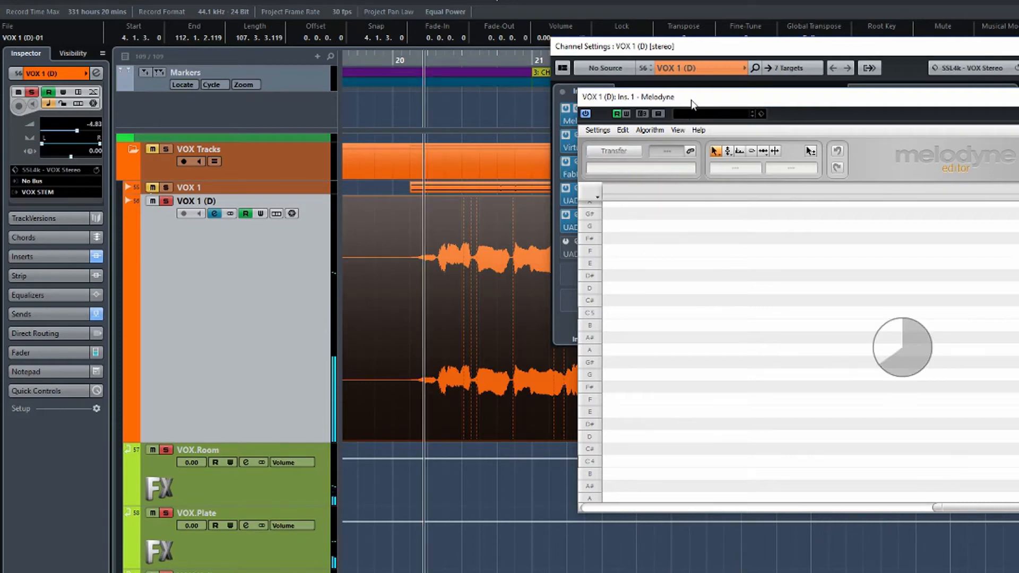
Step: Correct pitch center and pitch drift to 100 % on all transferred notes and play the phrase
drag(691, 103, 344, 96)
drag(642, 502, 683, 502)
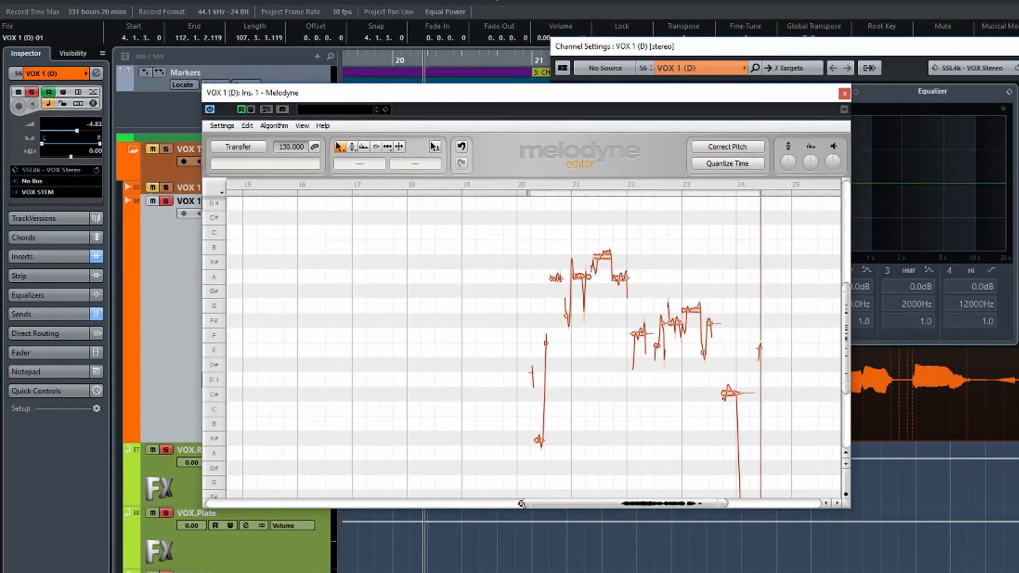
drag(522, 502, 614, 500)
drag(248, 244, 757, 461)
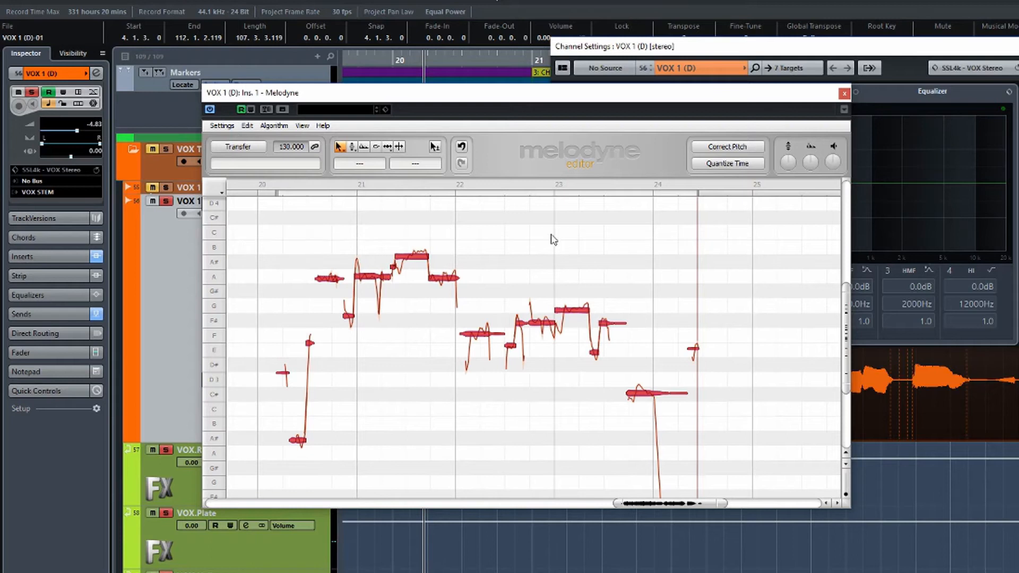
click(742, 149)
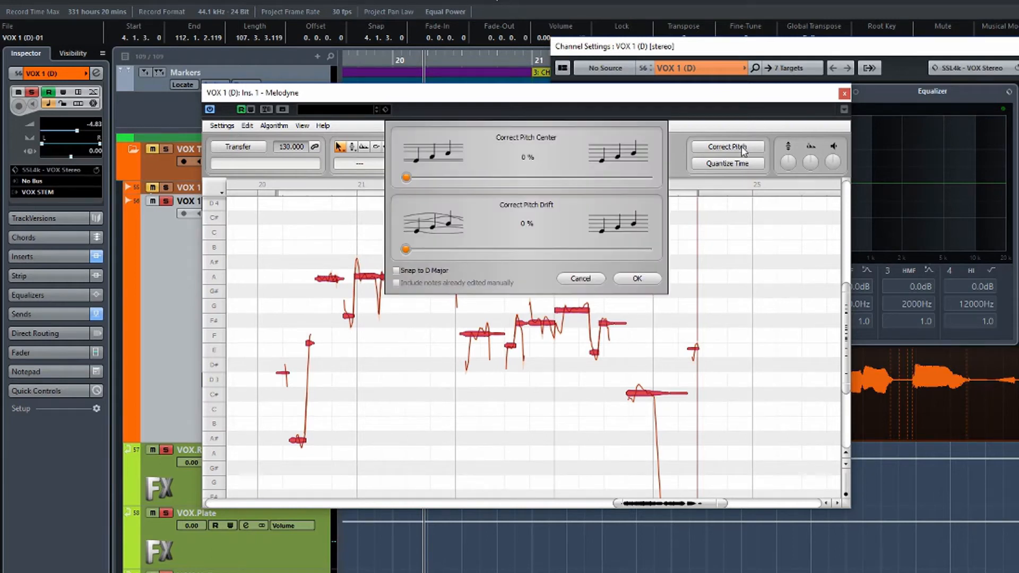
drag(406, 178, 650, 177)
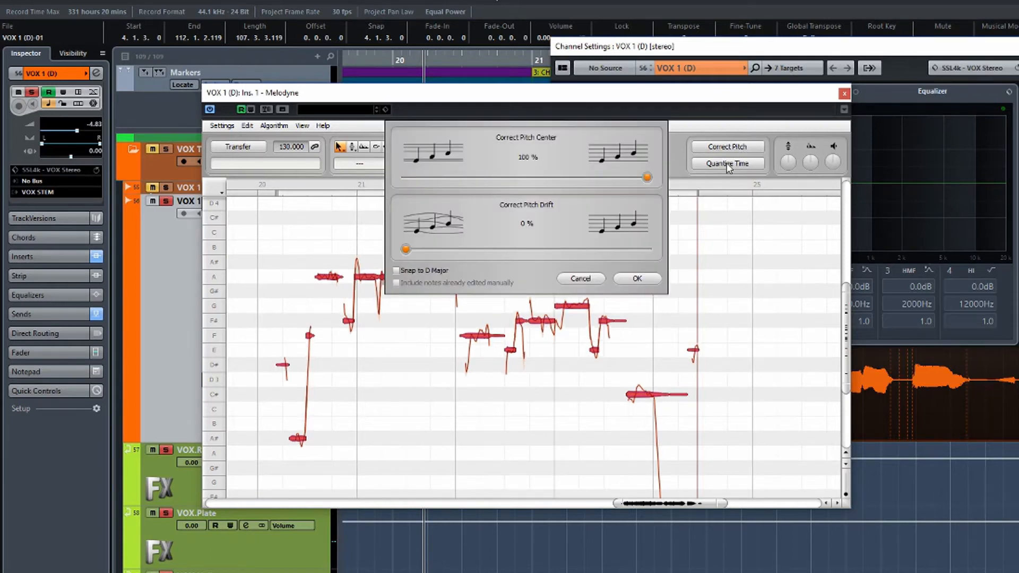
drag(406, 250, 658, 247)
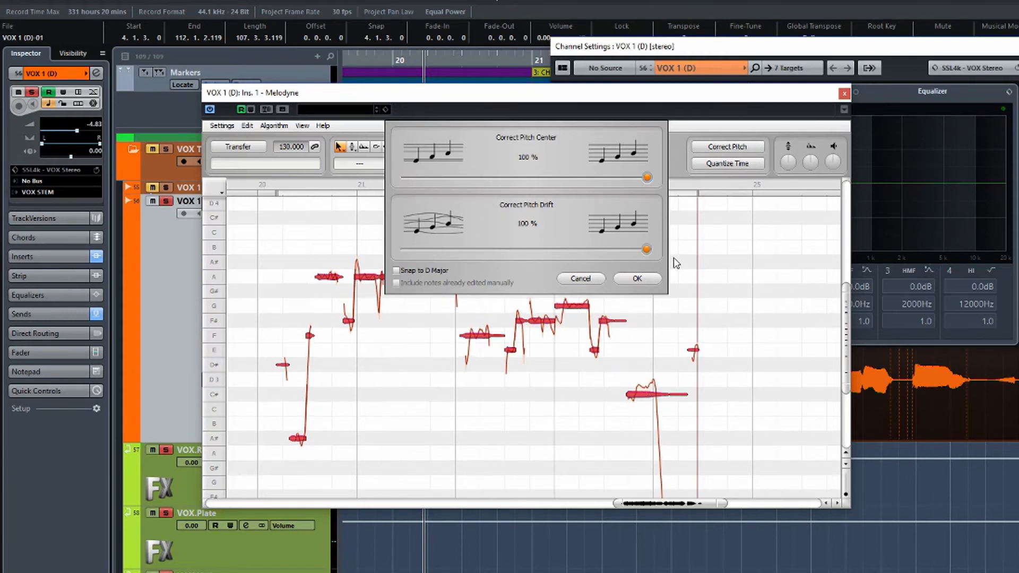
click(637, 279)
key(space)
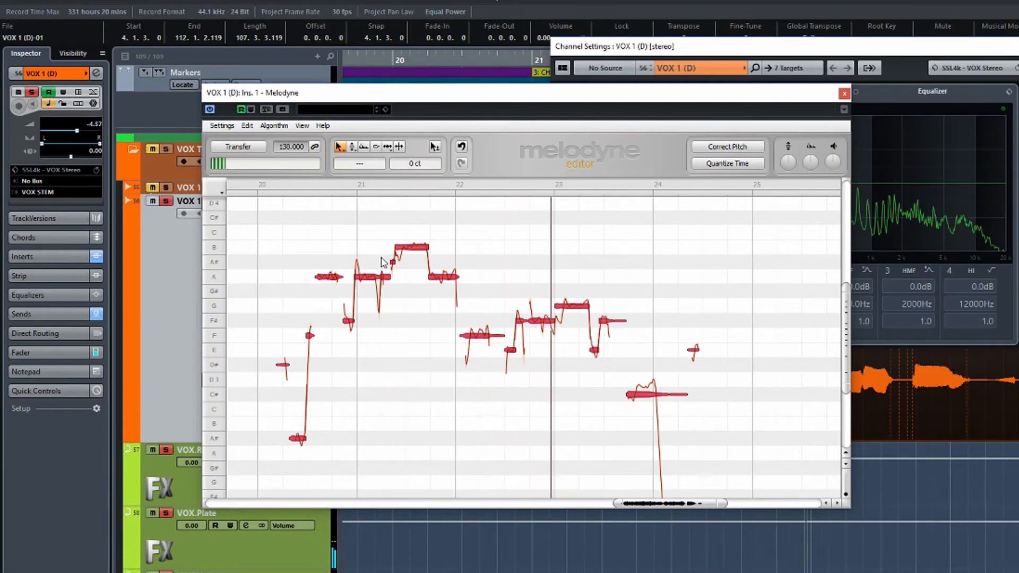
key(space)
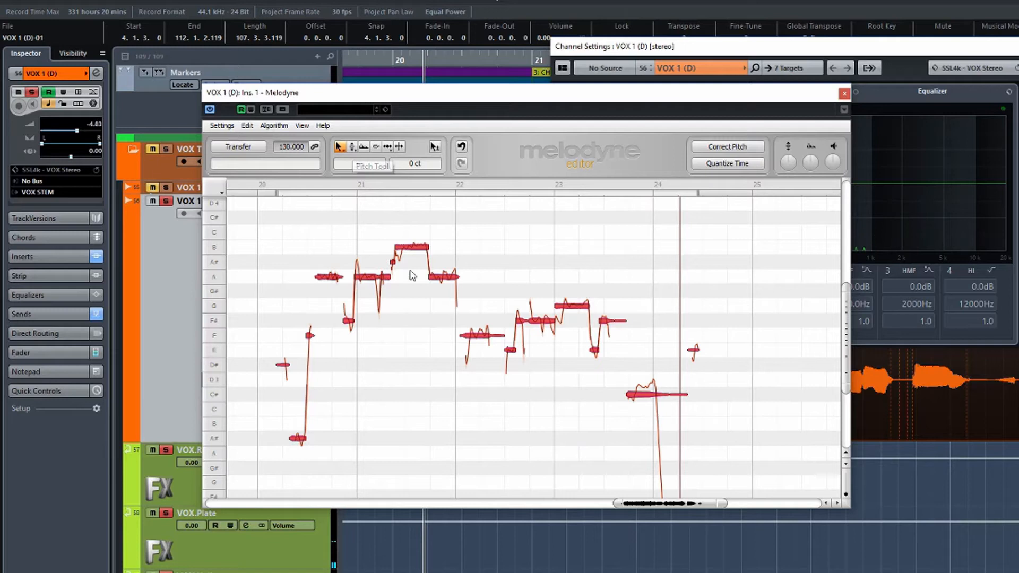
Step: Flatten the pitch modulation of all selected notes with the Pitch Modulation tool and play the phrase
click(353, 149)
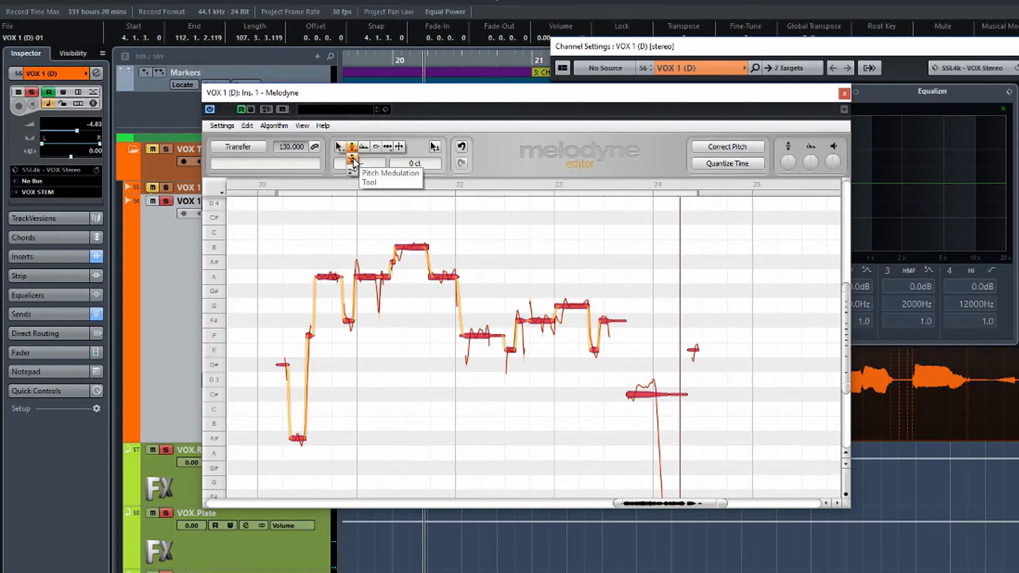
click(352, 159)
drag(417, 246, 422, 313)
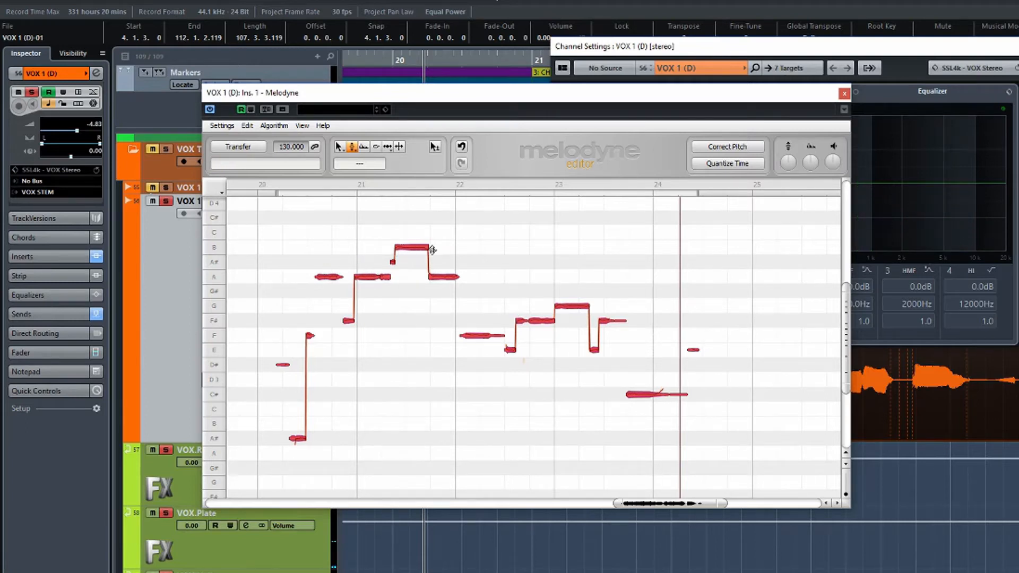
key(space)
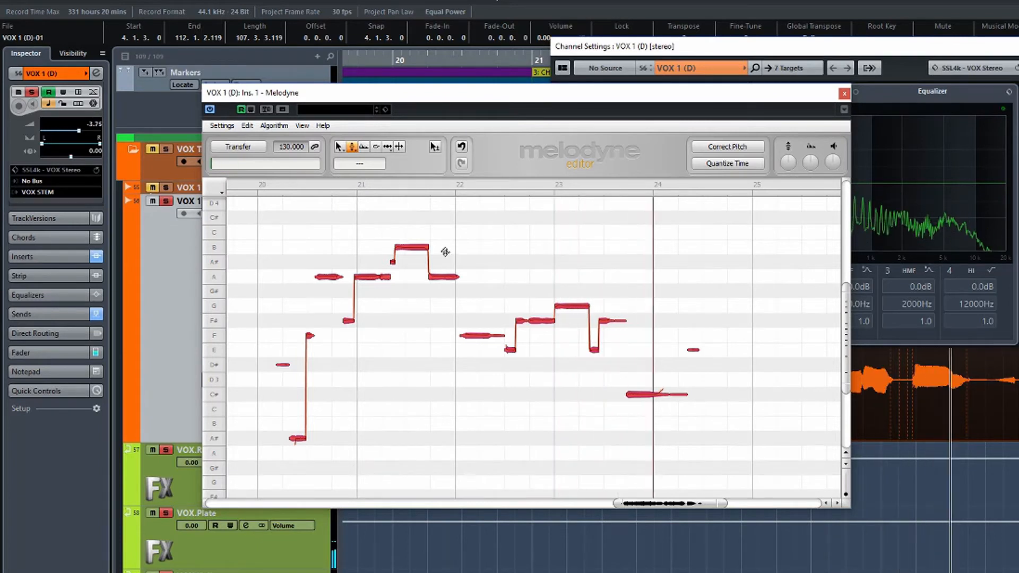
Step: Move the note at the start of bar 22 up to F#3 and the long note just before bar 24 up to D3
click(339, 149)
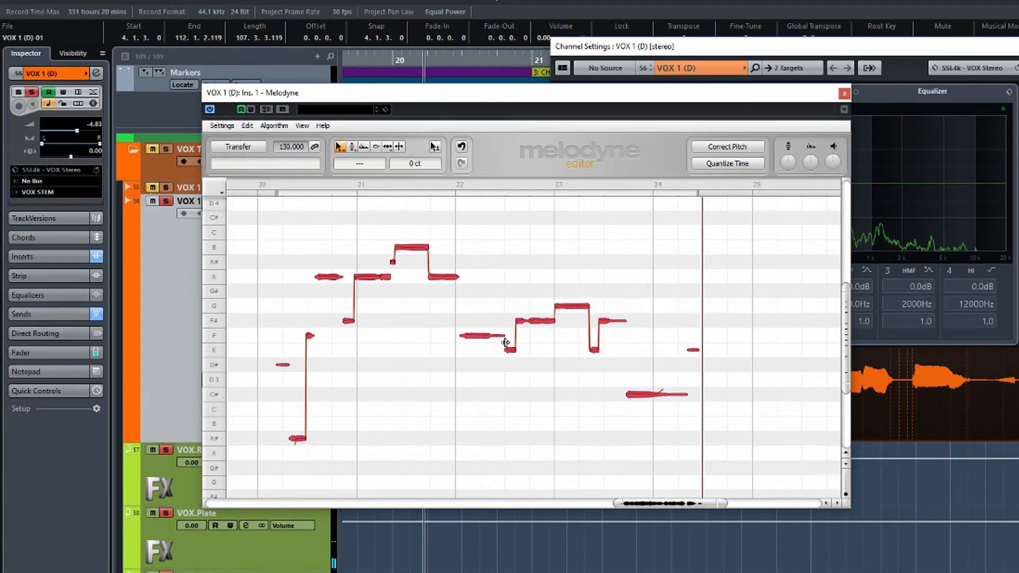
drag(482, 336, 481, 325)
click(481, 347)
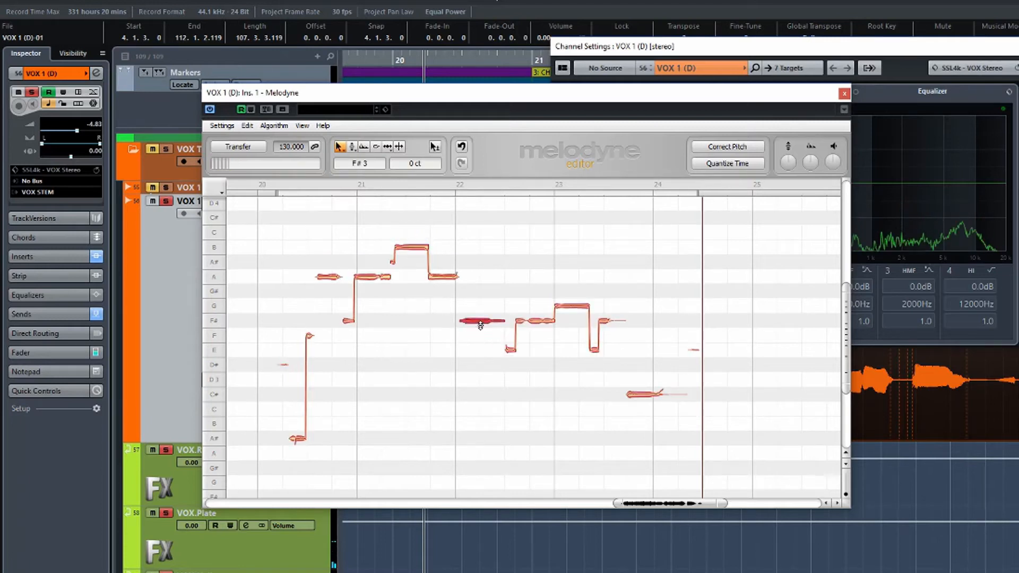
drag(647, 398, 647, 382)
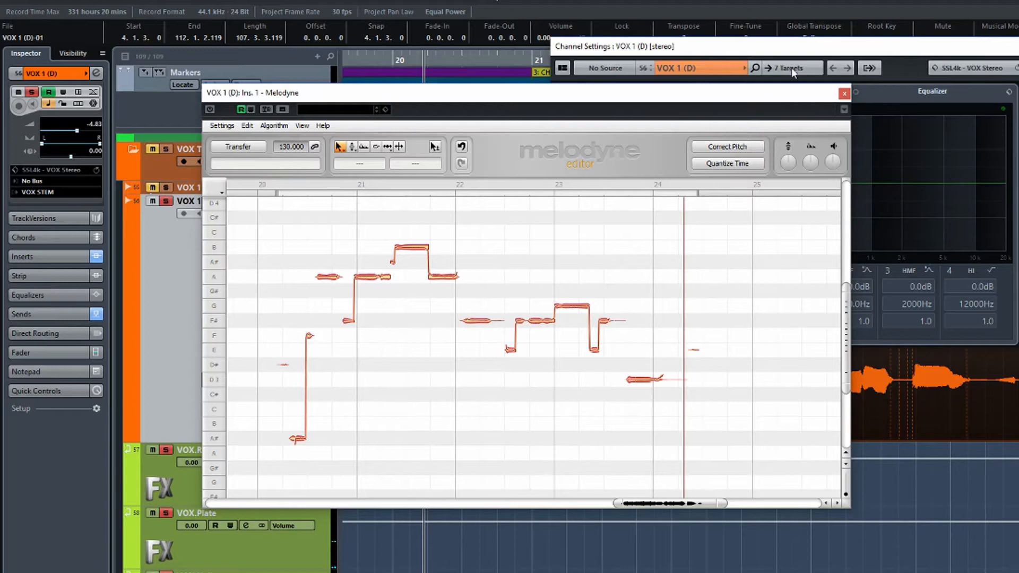
Step: Close Melodyne, load WavesTune Stereo in insert slot 2 of VOX 1 (D), and scan the phrase by playing it
click(843, 94)
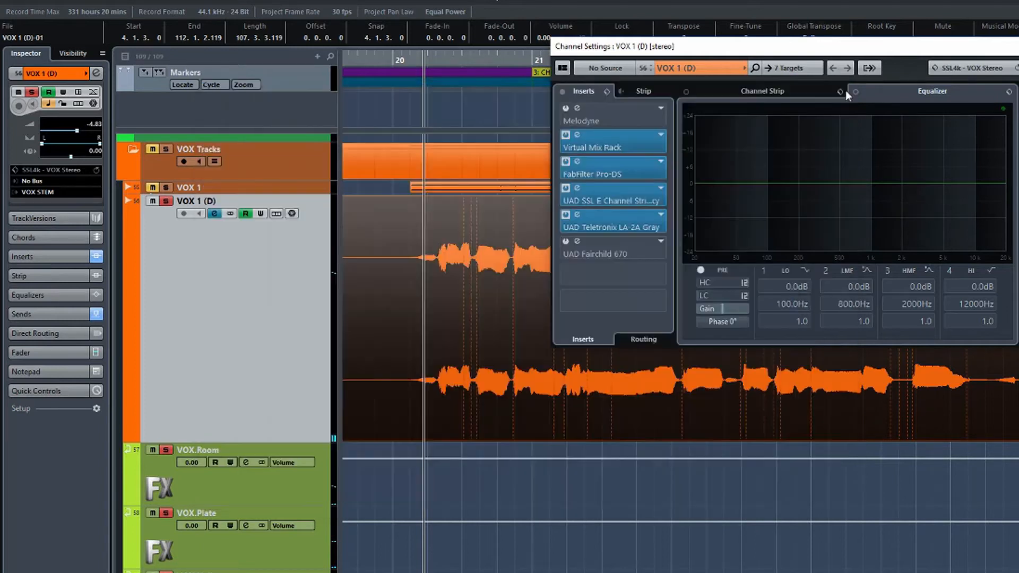
click(650, 145)
drag(607, 96, 659, 73)
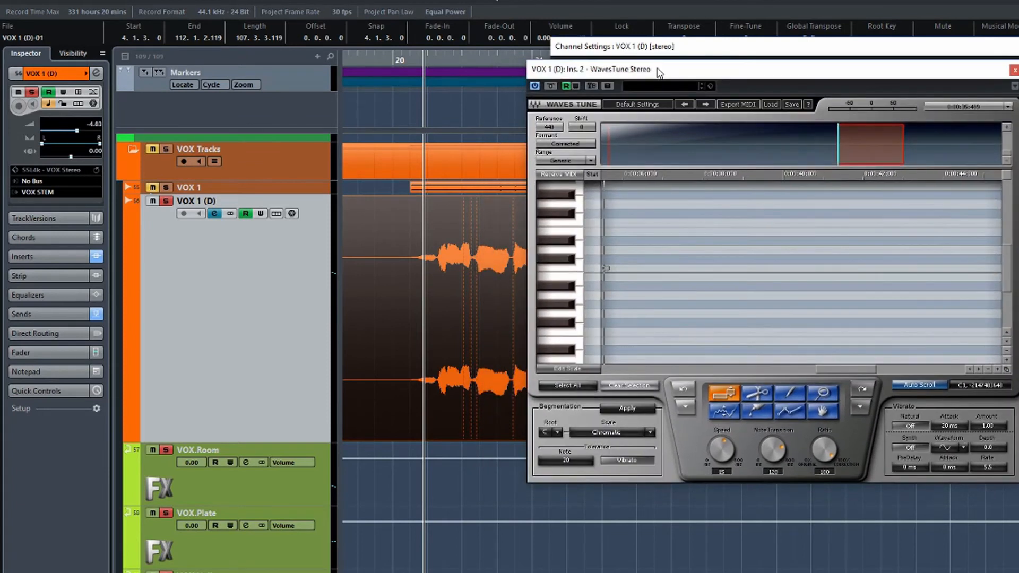
key(space)
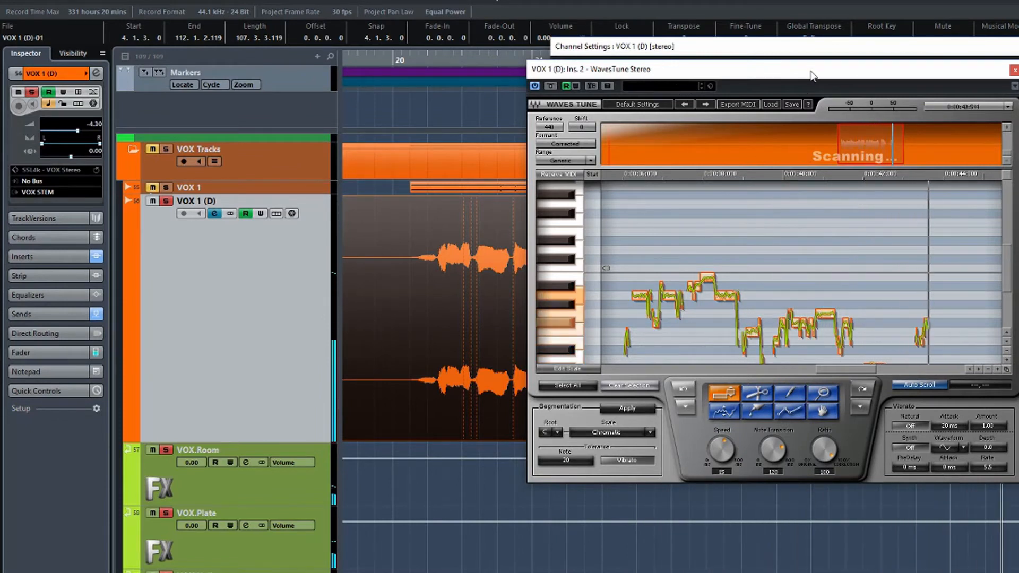
drag(812, 76, 671, 68)
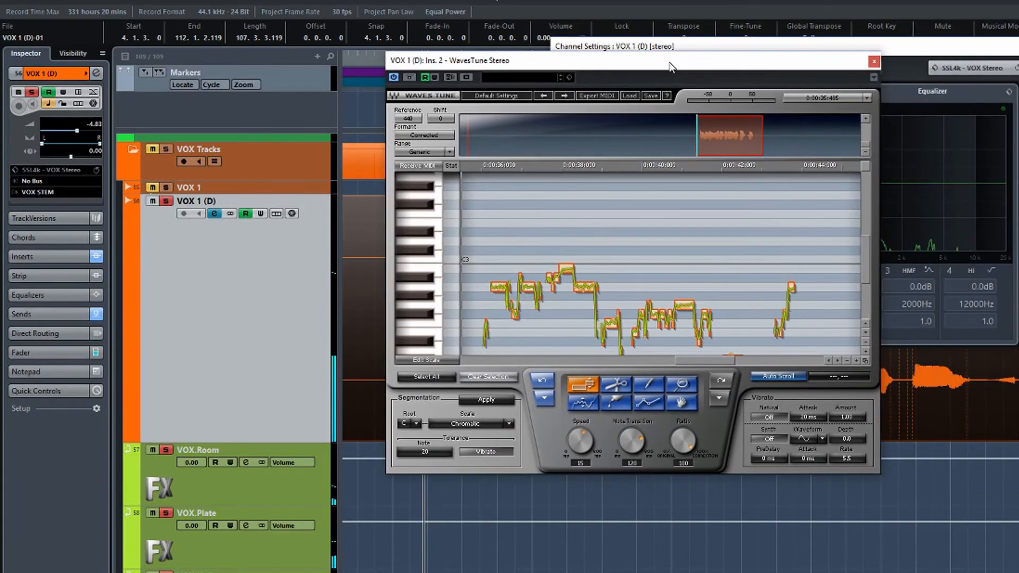
scroll(603, 264, down, 3)
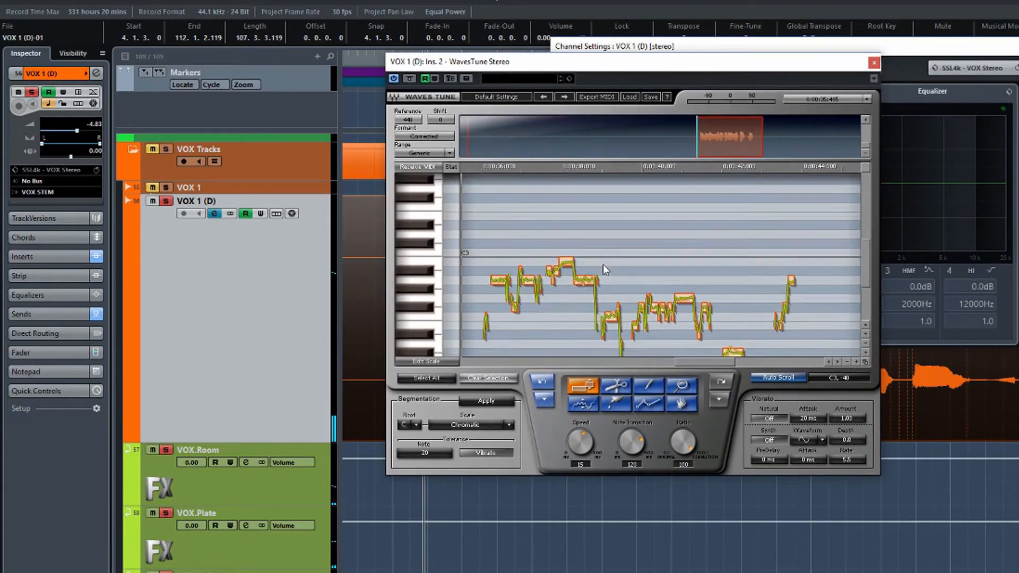
Step: Select the scanned notes, set Speed and Note Transition to 0, and try note tolerances of 10 and 20
drag(476, 220, 756, 340)
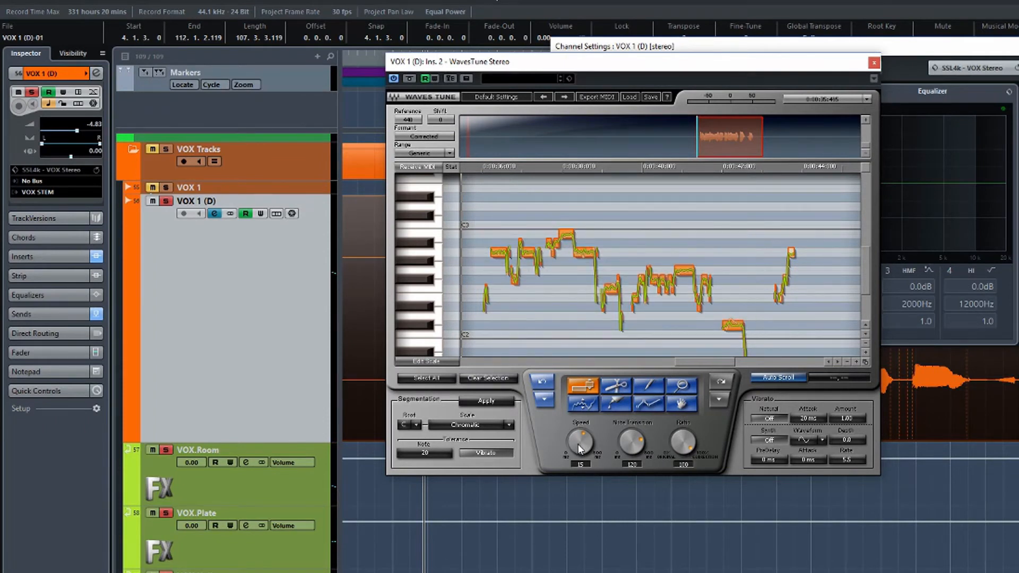
drag(577, 441, 577, 409)
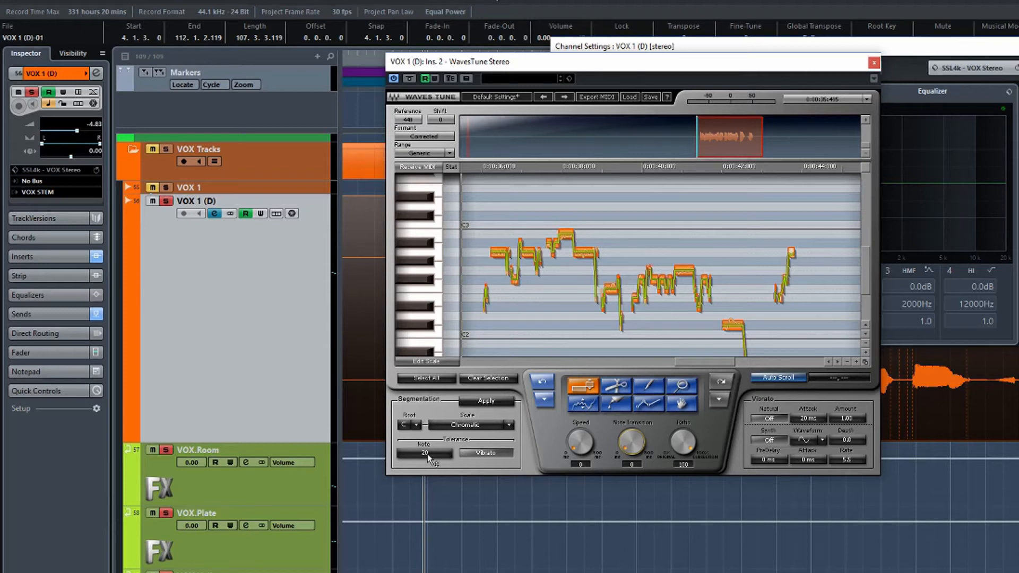
mouse_move(427, 455)
mouse_down()
mouse_move(428, 447)
mouse_move(428, 467)
mouse_up()
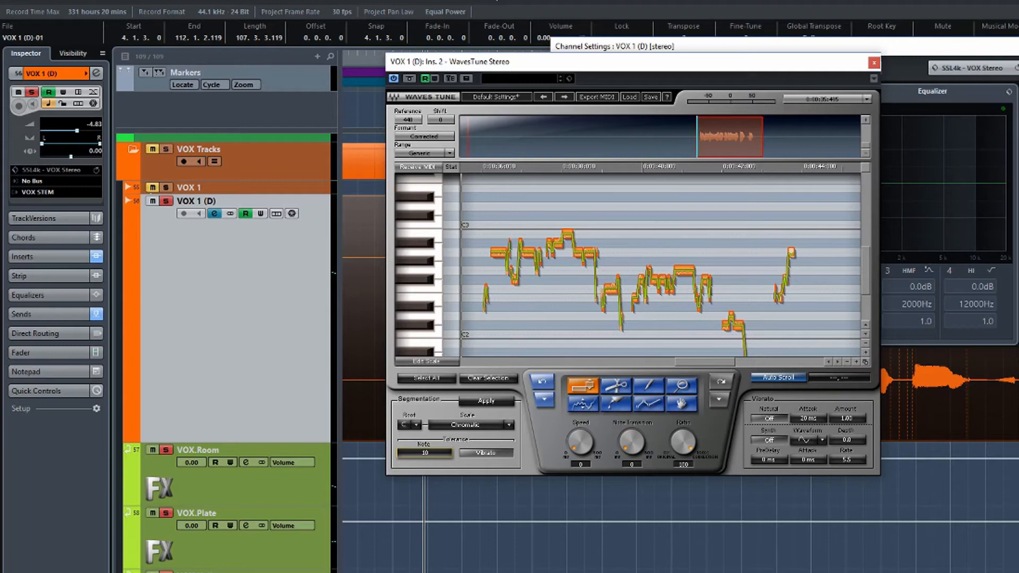
drag(428, 455, 428, 455)
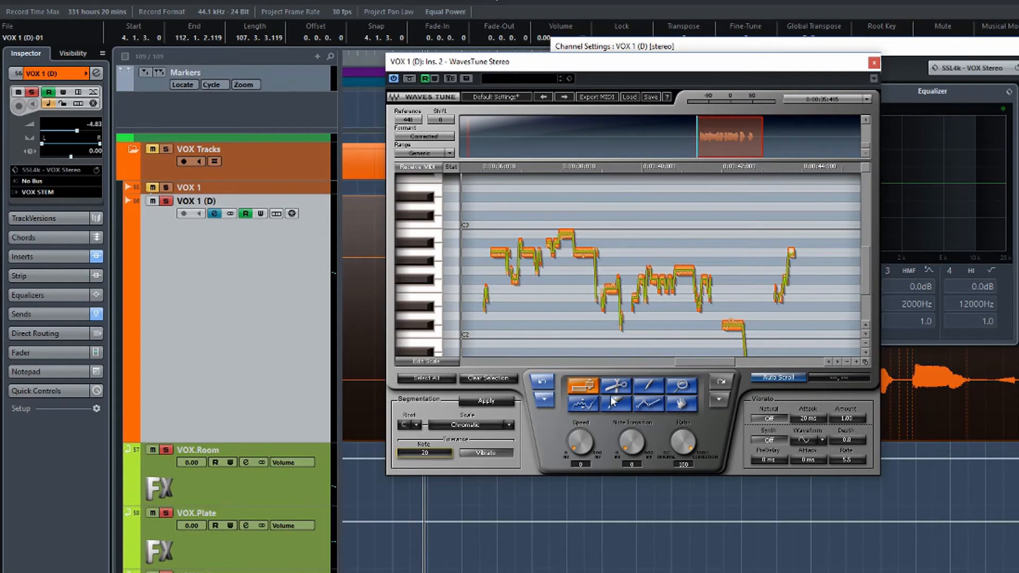
Step: Turn on the Vibrato option in the segmentation tolerance settings while playing the phrase
key(space)
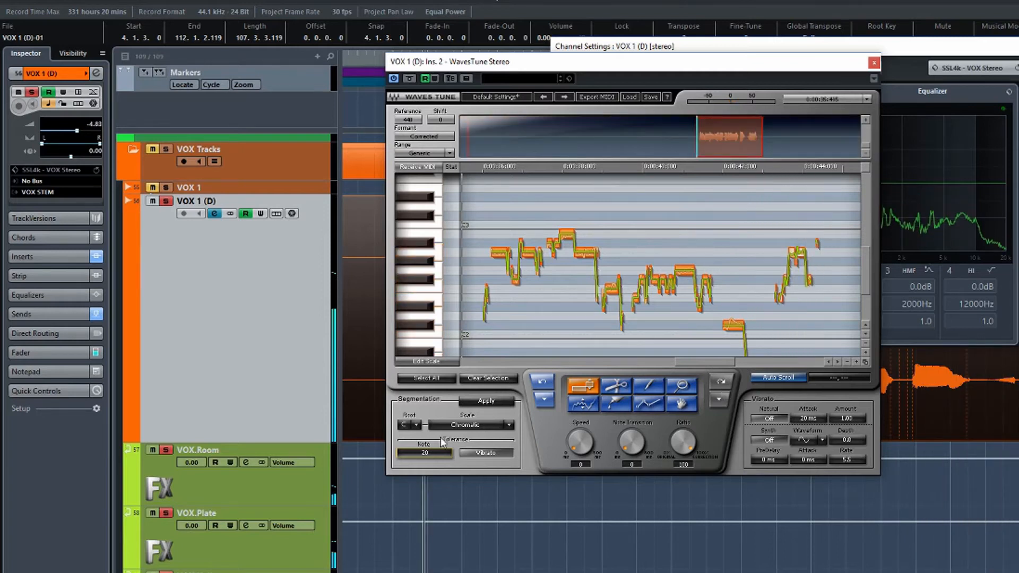
click(488, 453)
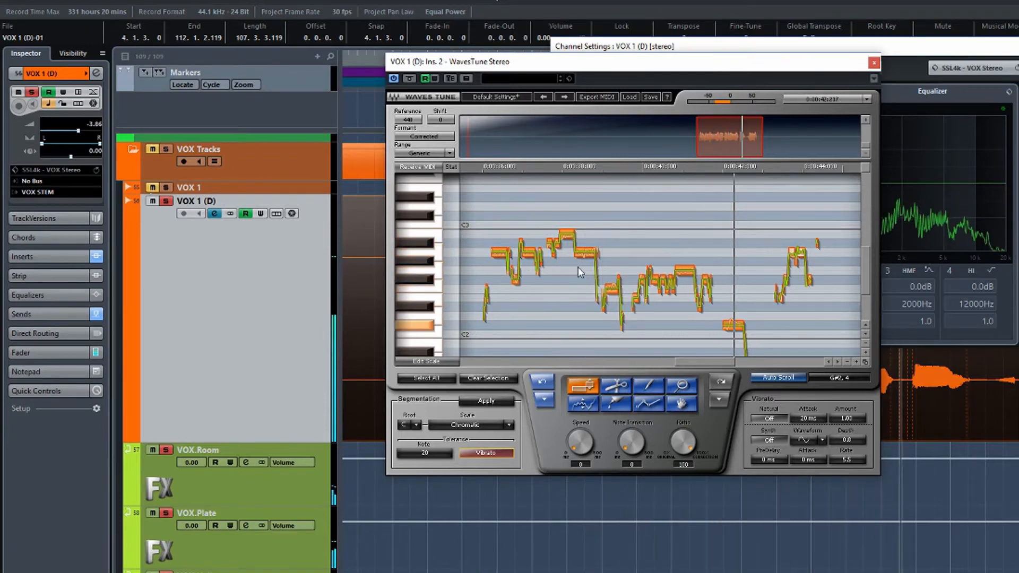
key(space)
Step: Play the phrase with a note tolerance of 0, and set the tolerance to 53 for another playback
drag(436, 455, 437, 467)
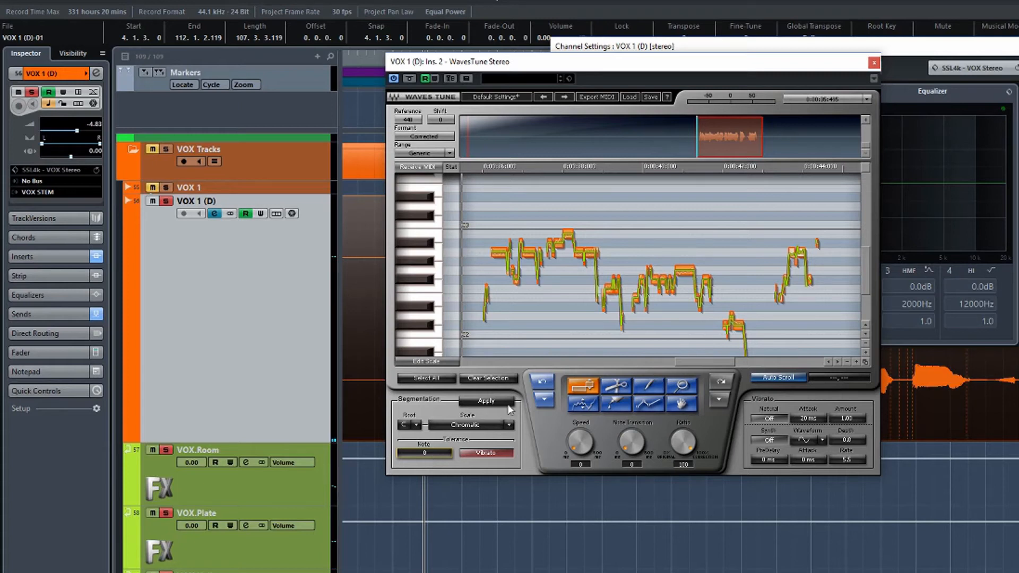
key(space)
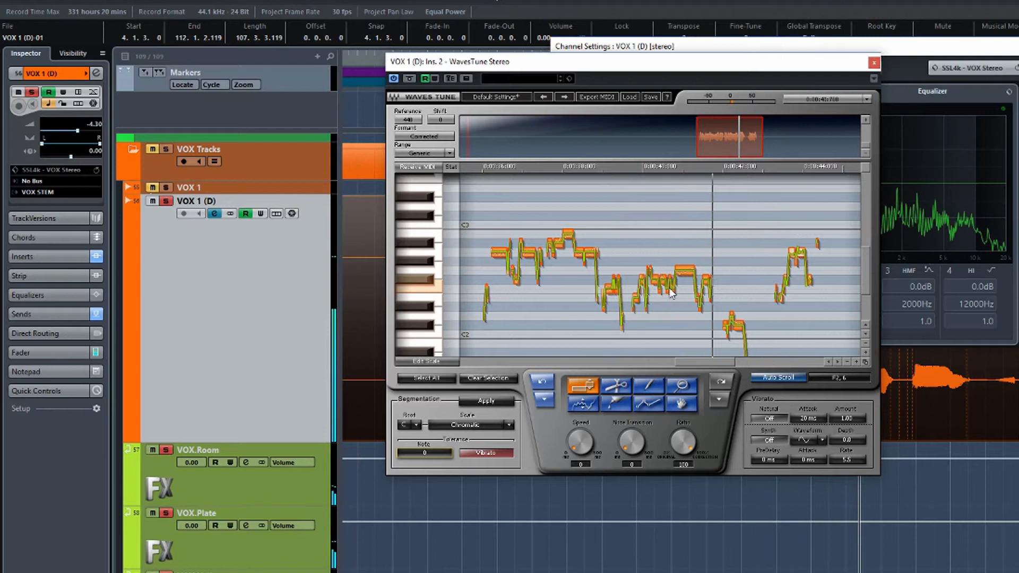
key(space)
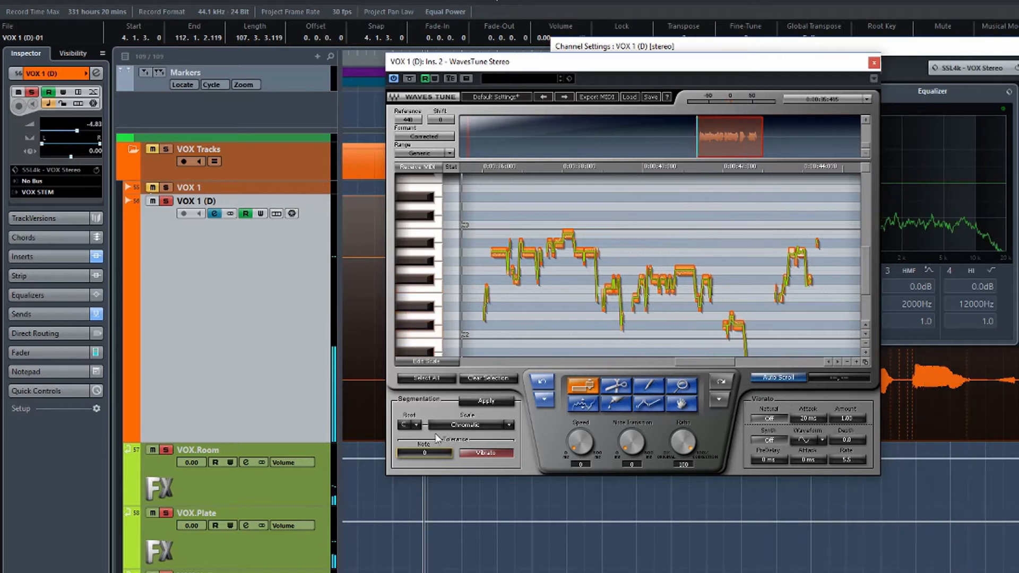
drag(424, 452, 424, 431)
key(space)
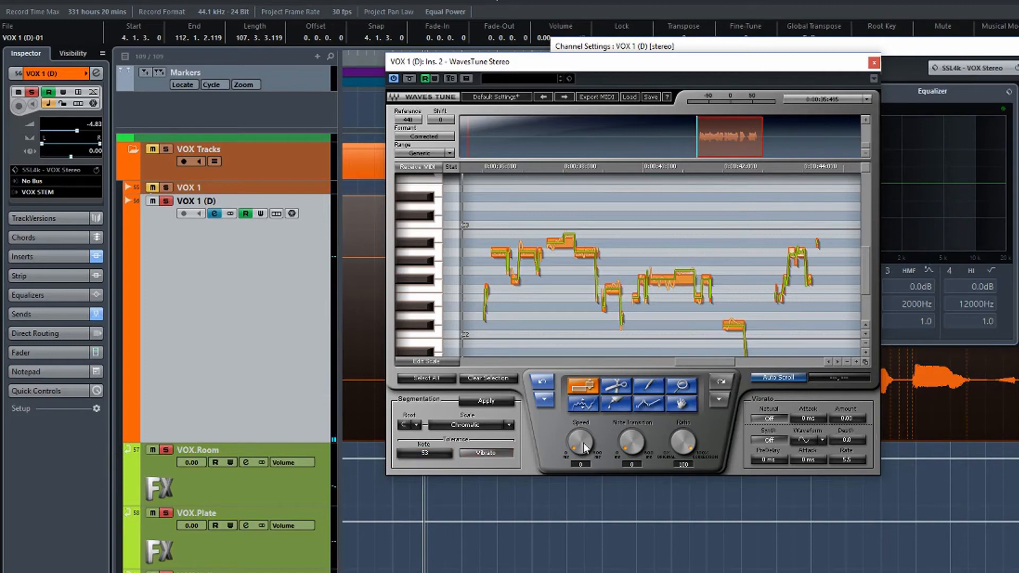
Step: Try a note tolerance of 40 for the WavesTune segmentation, and set it to 37
mouse_move(584, 444)
mouse_down()
mouse_move(584, 420)
mouse_move(584, 445)
mouse_up()
drag(631, 441, 632, 439)
drag(435, 456, 436, 467)
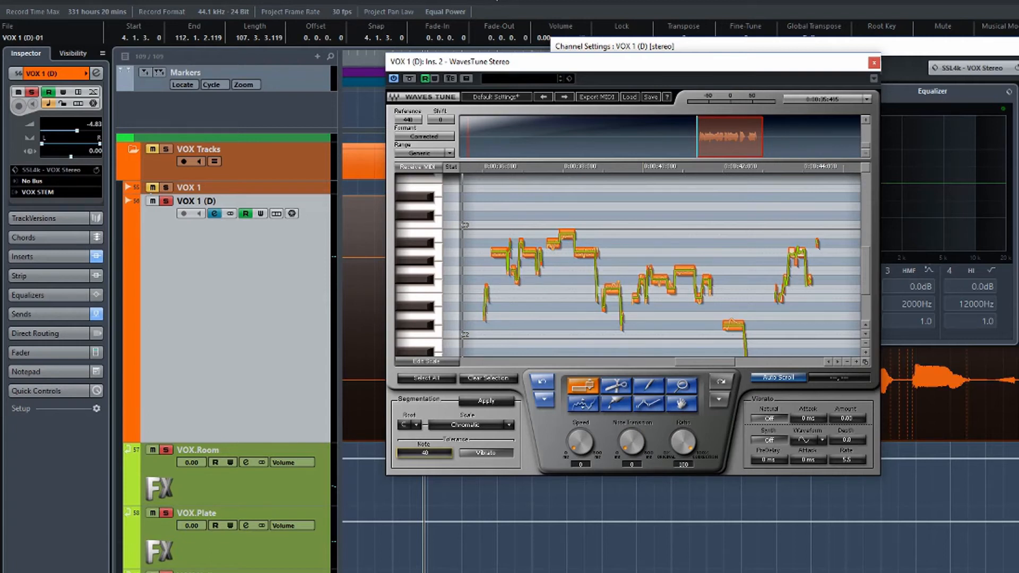
drag(436, 467, 436, 470)
Step: Raise the low note near 0:00:42 by one semitone and play the phrase
click(738, 325)
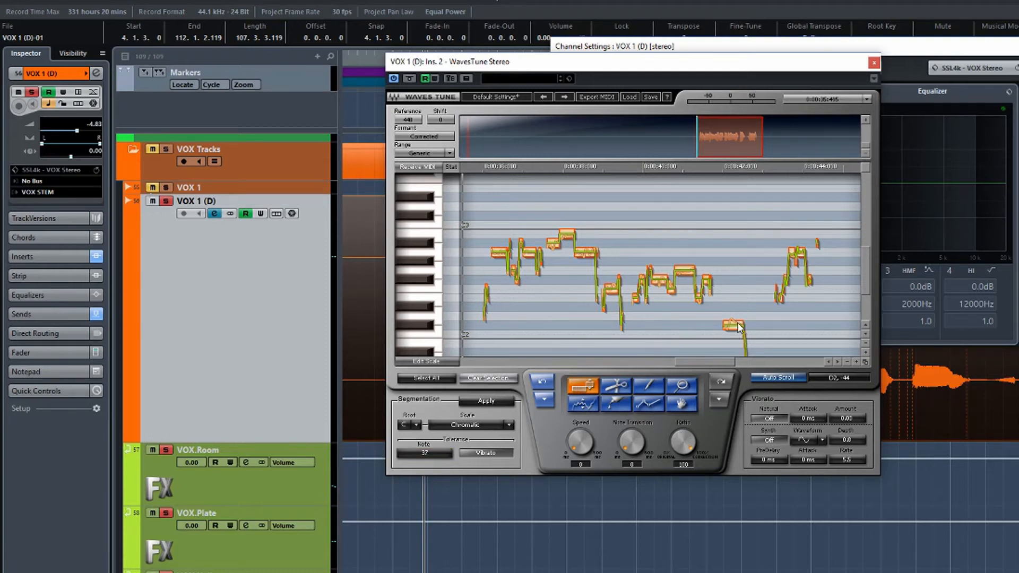
click(735, 328)
drag(736, 322, 736, 319)
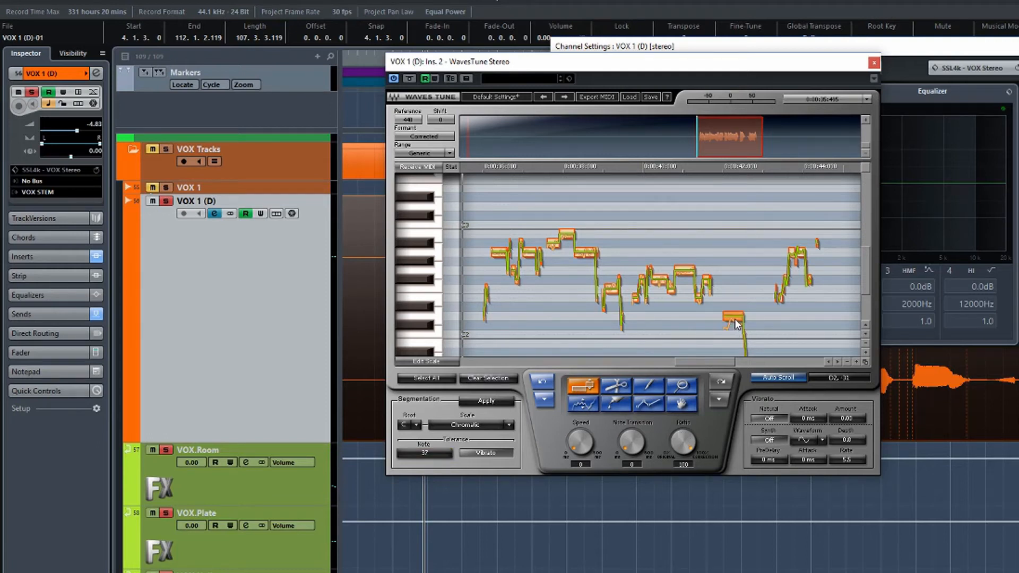
key(space)
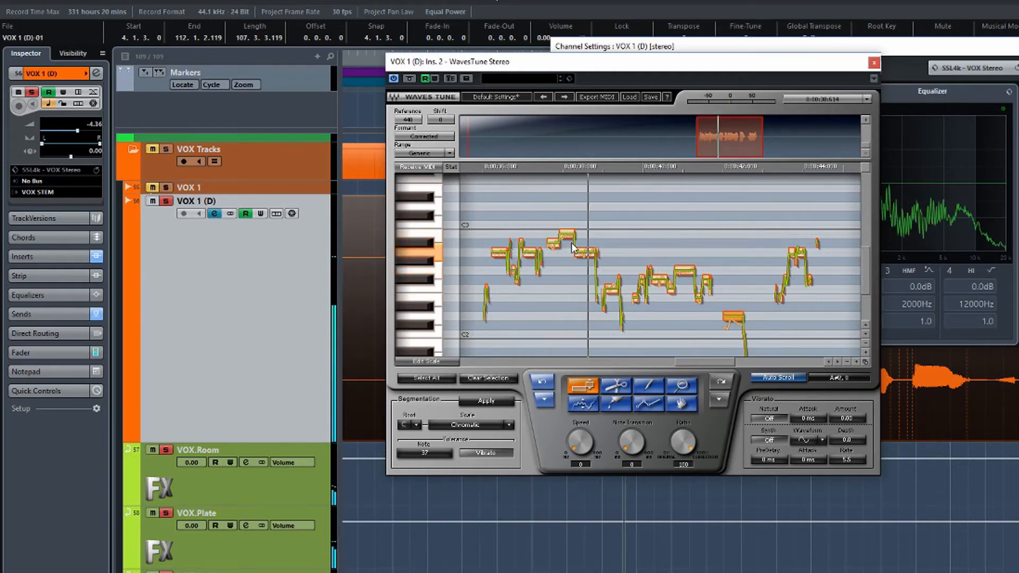
key(space)
Step: Raise the phrase's highest note by one semitone, play the result, and move the WavesTune window aside
drag(568, 238, 569, 229)
key(space)
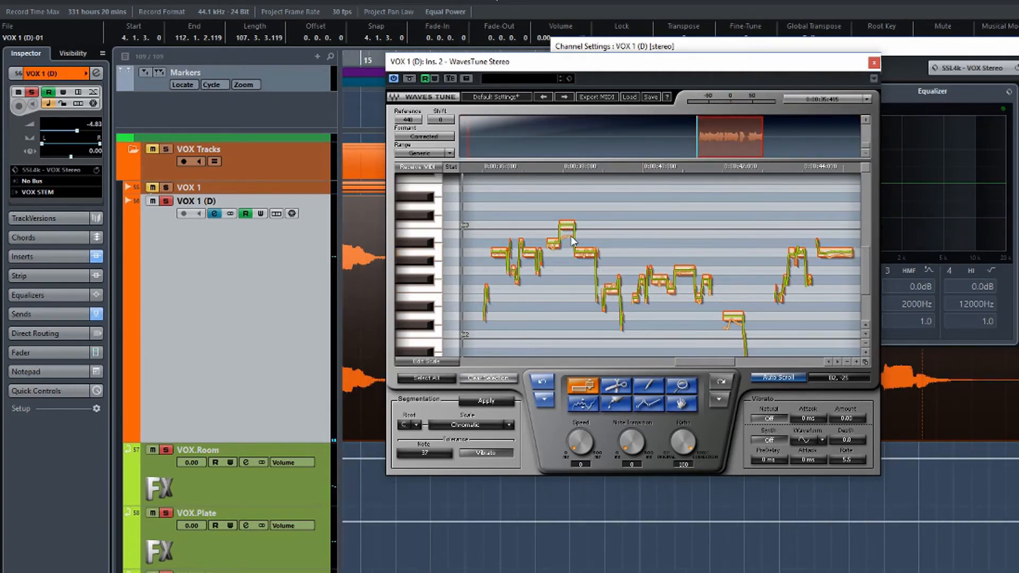
drag(557, 225, 592, 259)
click(545, 218)
drag(622, 68, 644, 72)
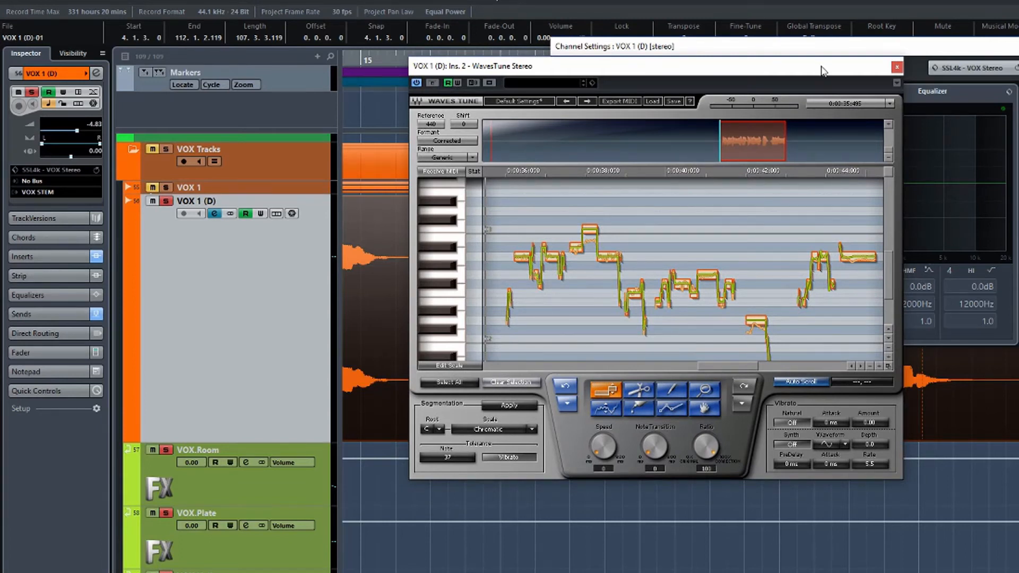
drag(823, 72, 809, 132)
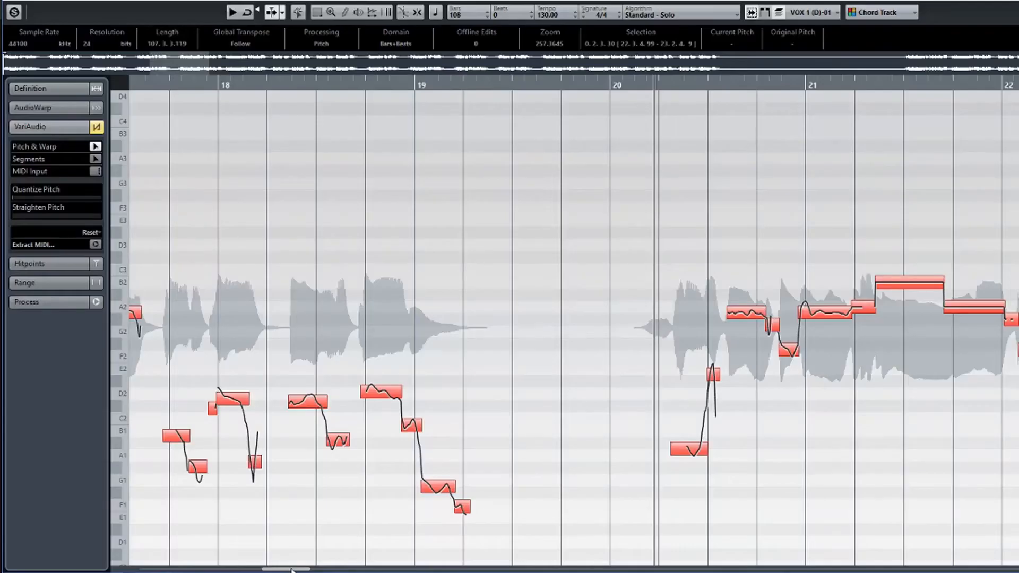
Step: In the VariAudio editor, select the notes of the phrase in bars 20 to 24, transpose them up one octave, and play them
drag(289, 566, 311, 560)
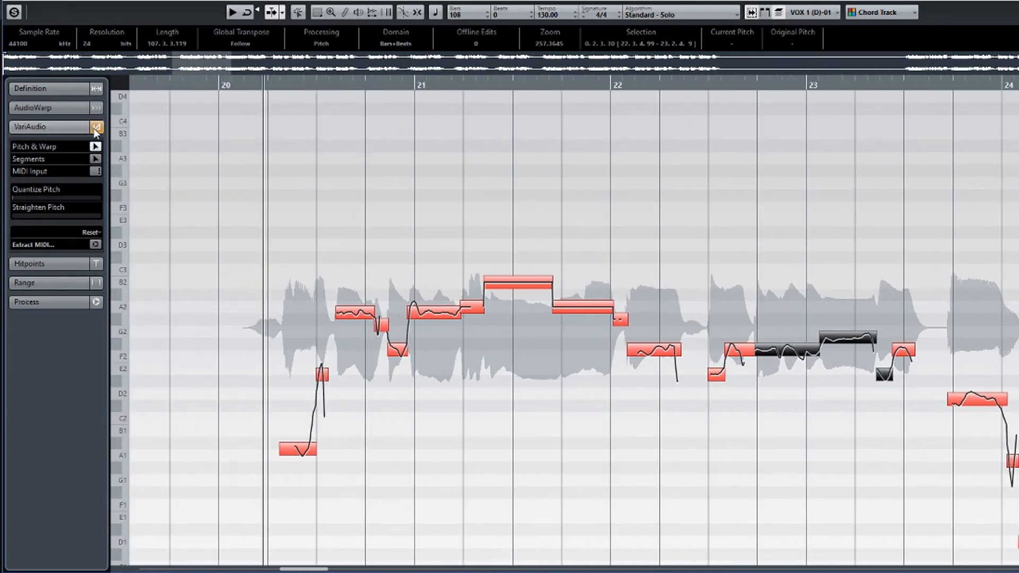
drag(479, 270, 596, 318)
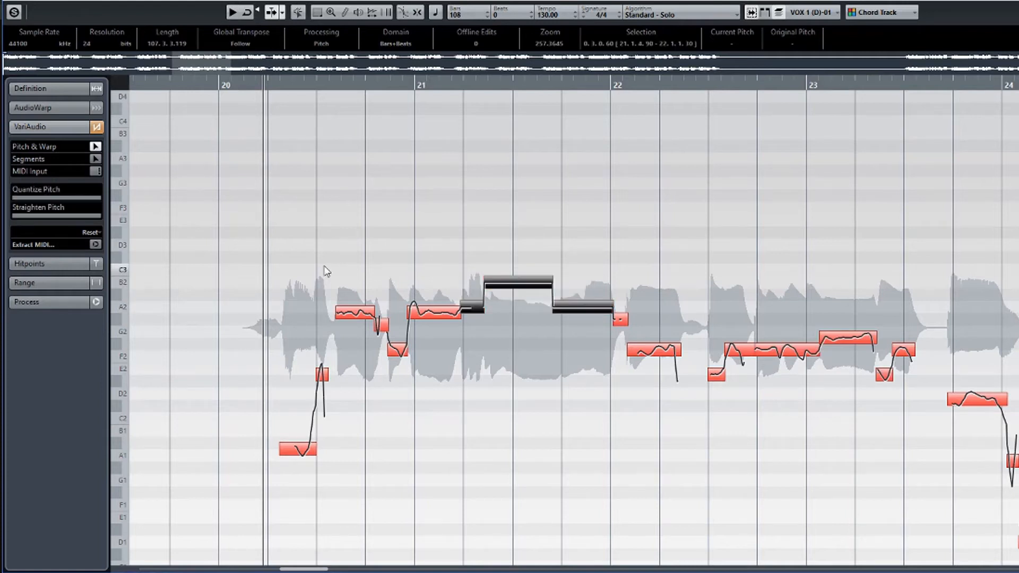
drag(280, 263, 1008, 417)
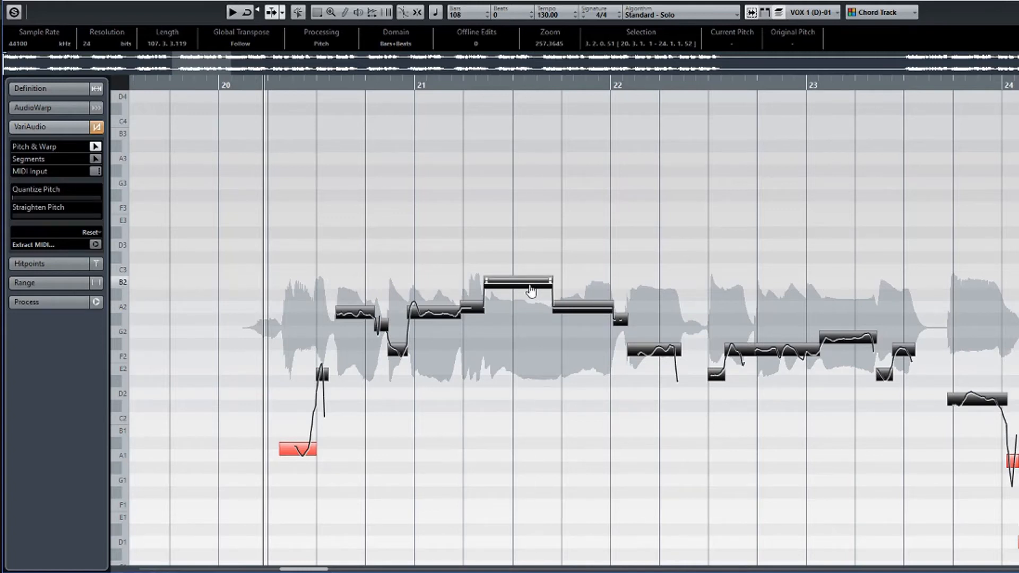
drag(510, 274, 520, 140)
key(space)
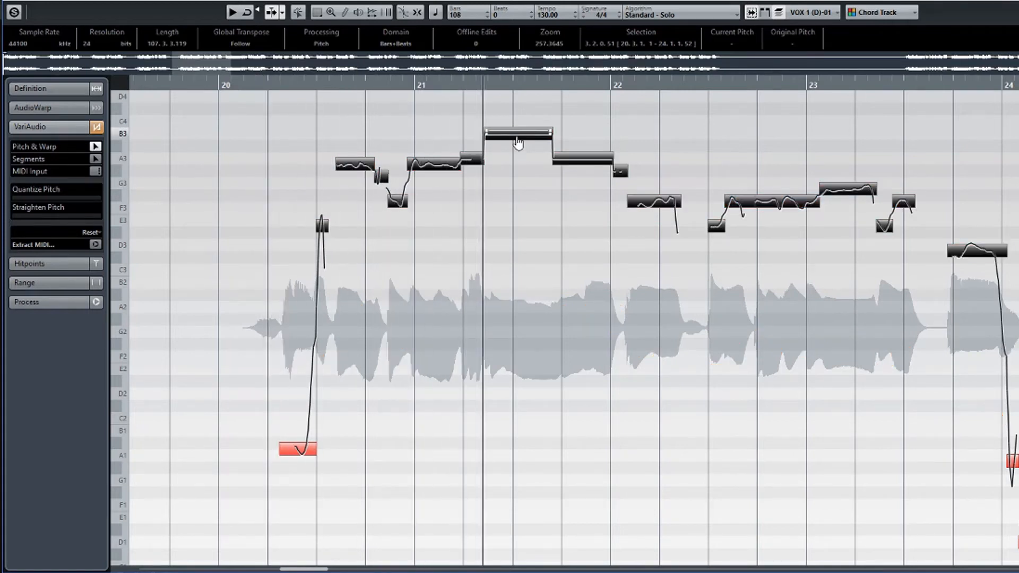
key(space)
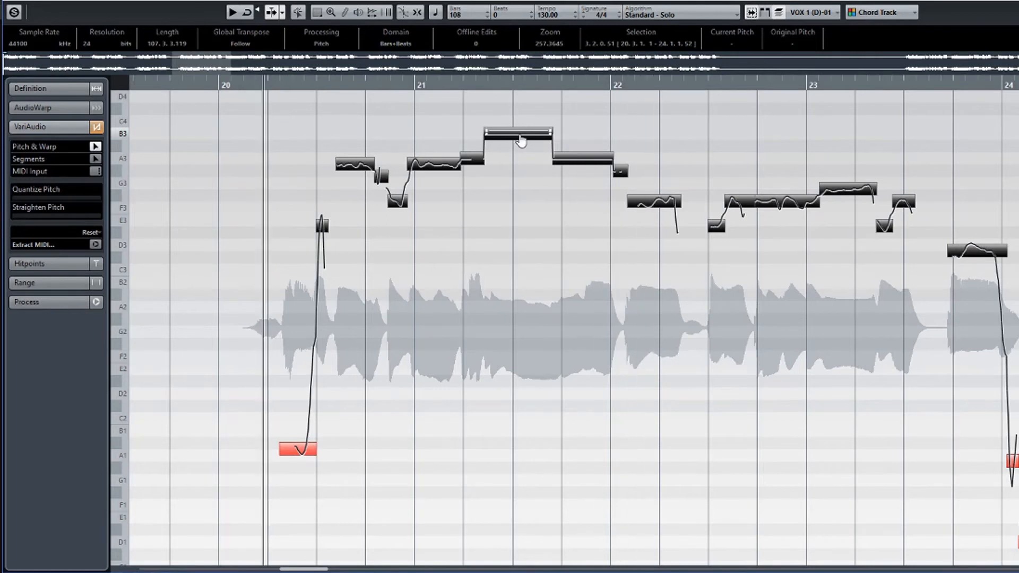
Step: Lower the selected VariAudio notes until the highest sits on C2, play the phrase, and return that note to B2
key(ctrl+a)
drag(521, 142, 499, 431)
key(space)
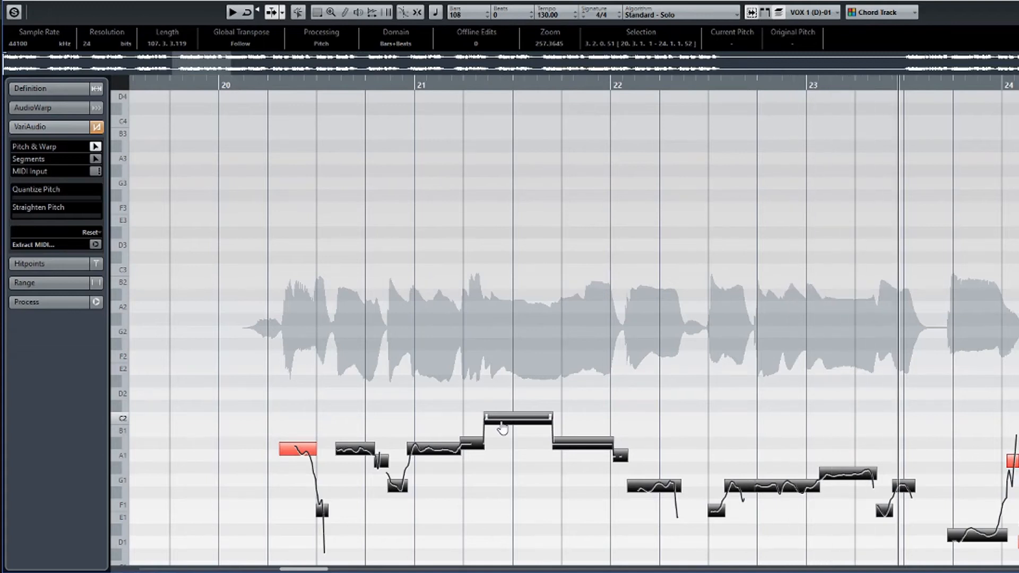
drag(501, 429, 494, 296)
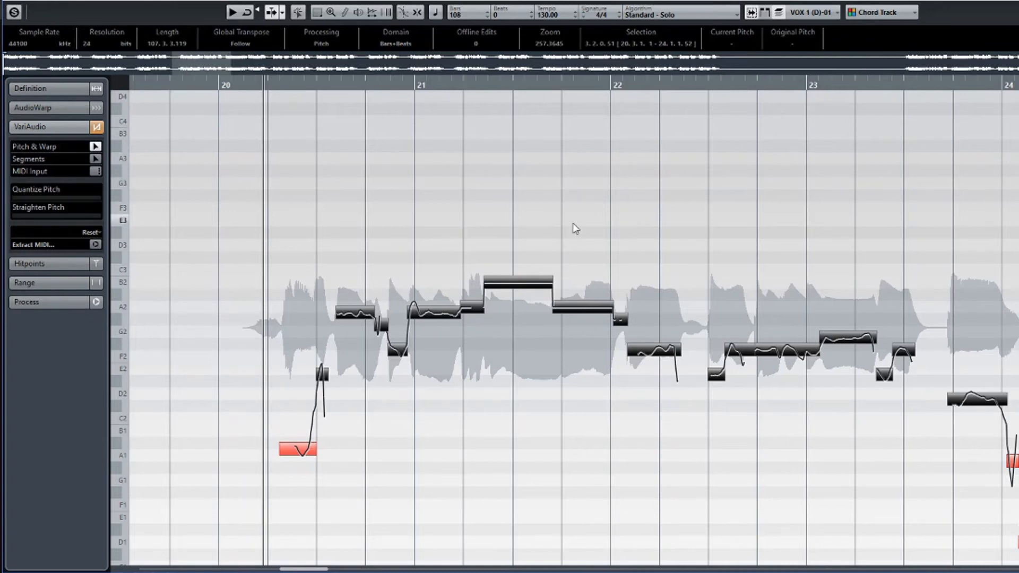
Step: Try raising the selected VariAudio notes by two semitones, and return them to their original pitch
click(500, 284)
drag(503, 288, 509, 267)
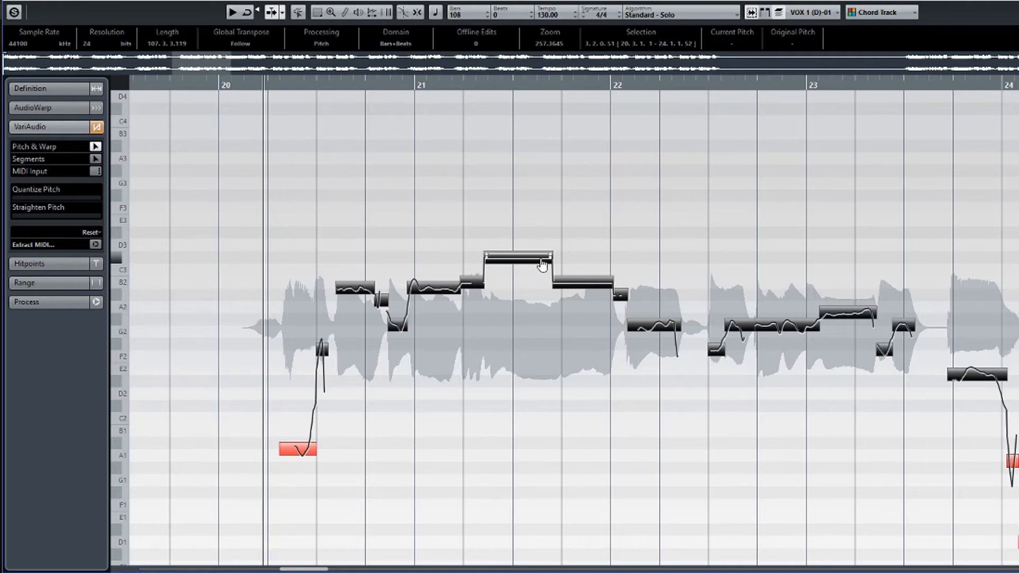
drag(542, 266, 542, 290)
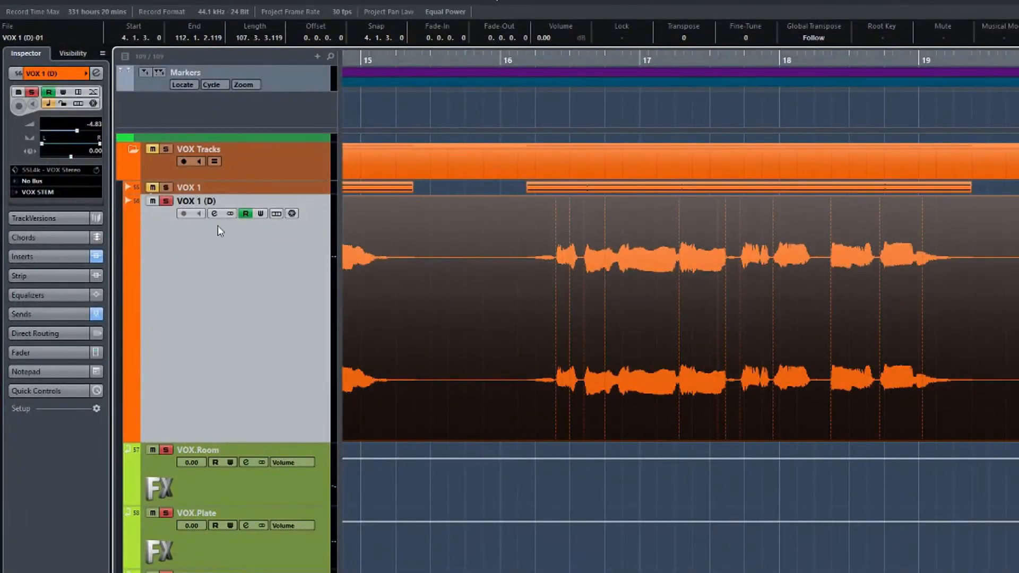
Step: Open Melodyne in insert 1 of VOX 1 (D), undo all its earlier edits, and redo only as far as the transferred notes
click(214, 214)
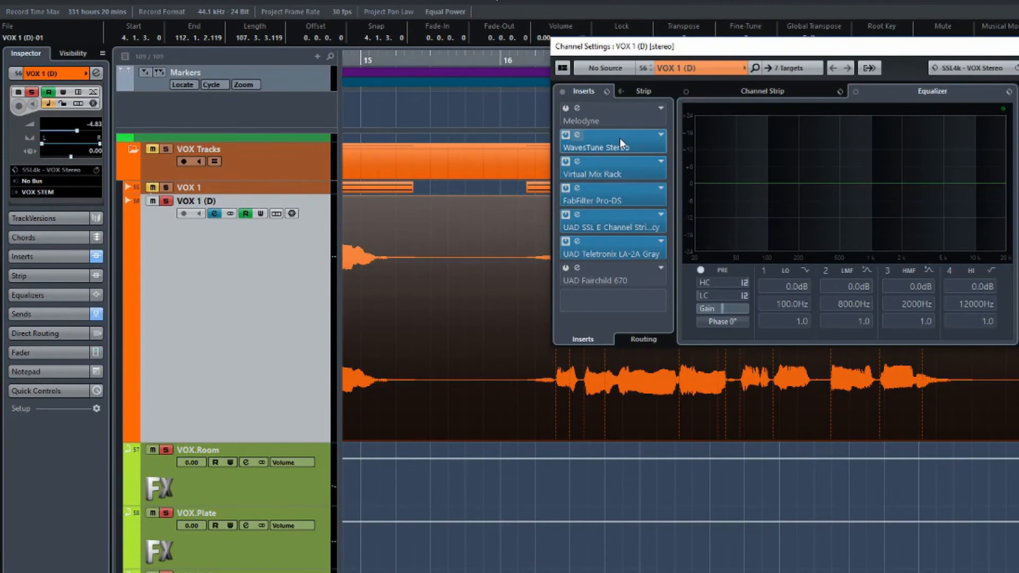
click(607, 120)
drag(595, 96, 647, 89)
click(513, 138)
click(513, 138)
click(513, 138)
click(512, 138)
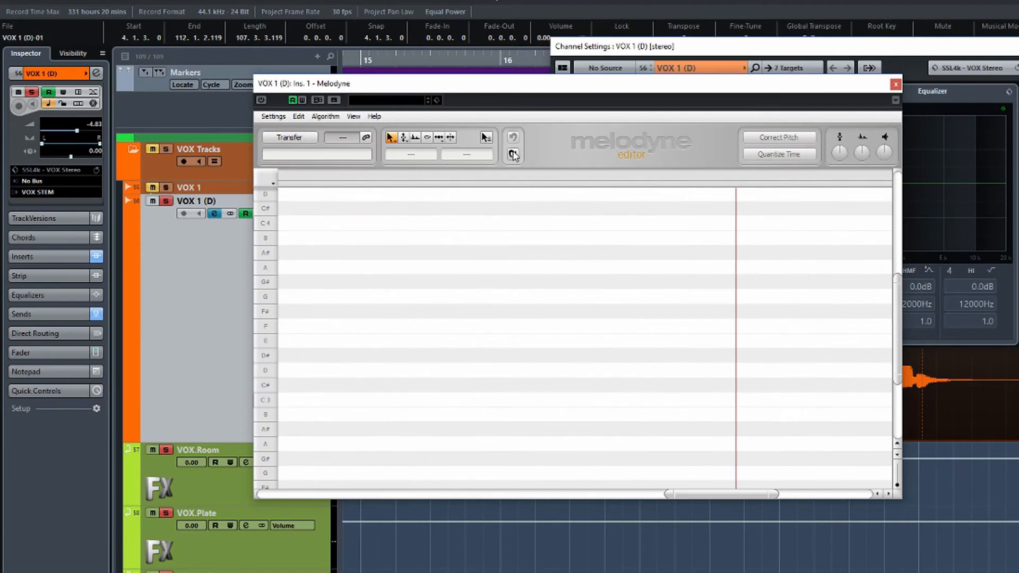
click(513, 154)
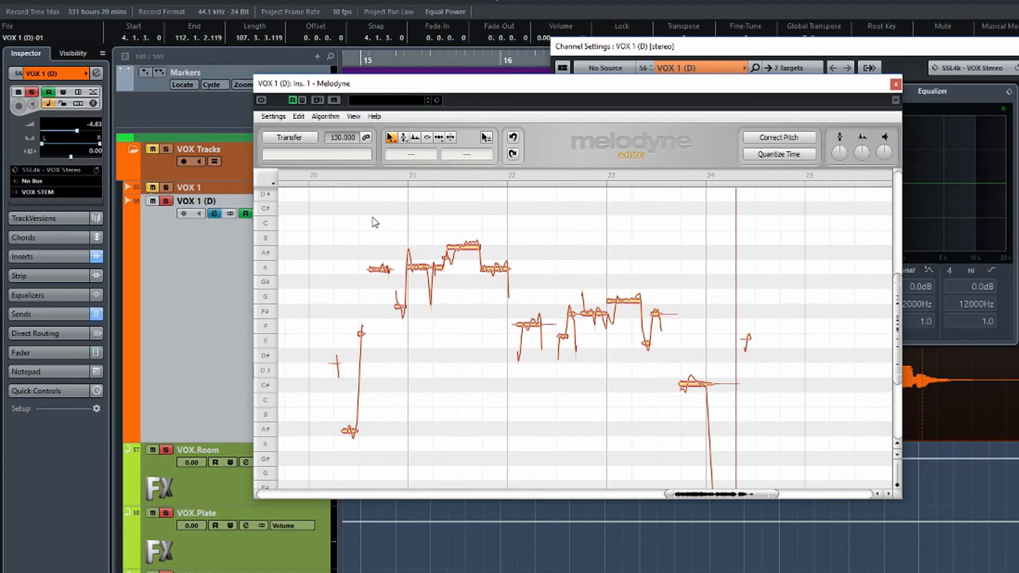
Step: Play the phrase in Melodyne, try raising the selected notes by two semitones, and restore their original pitch
key(space)
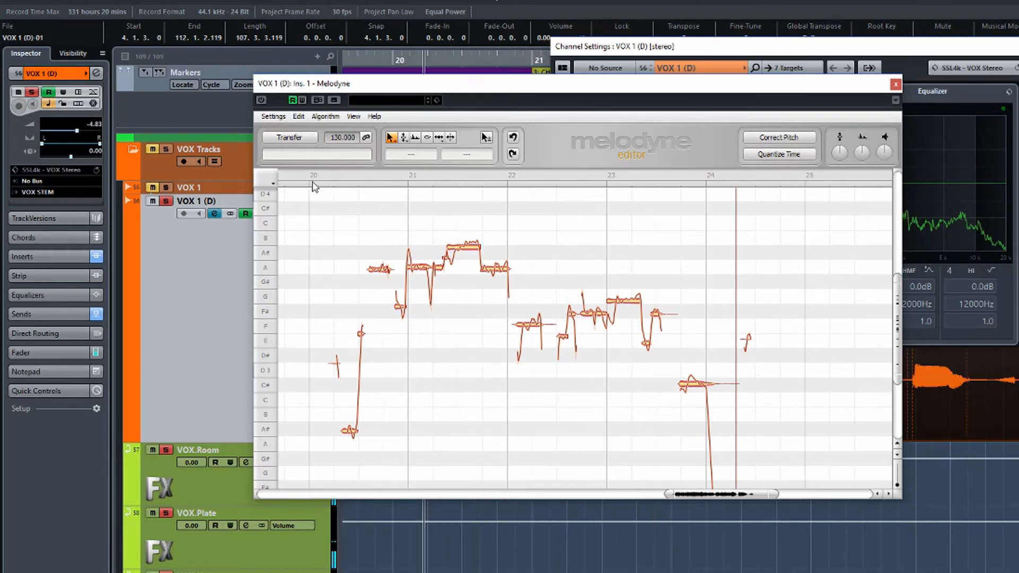
drag(469, 90, 601, 150)
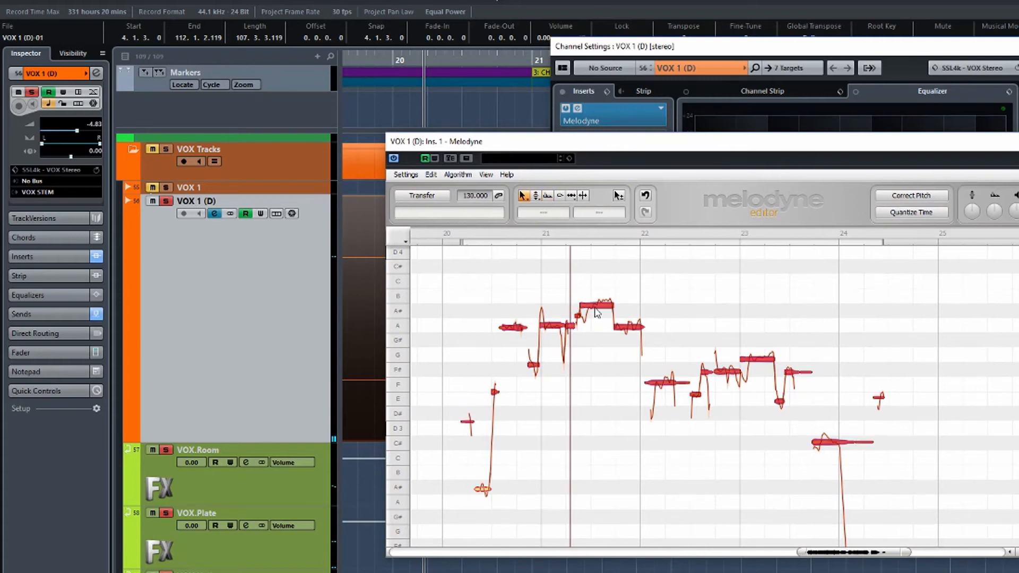
drag(596, 310, 598, 275)
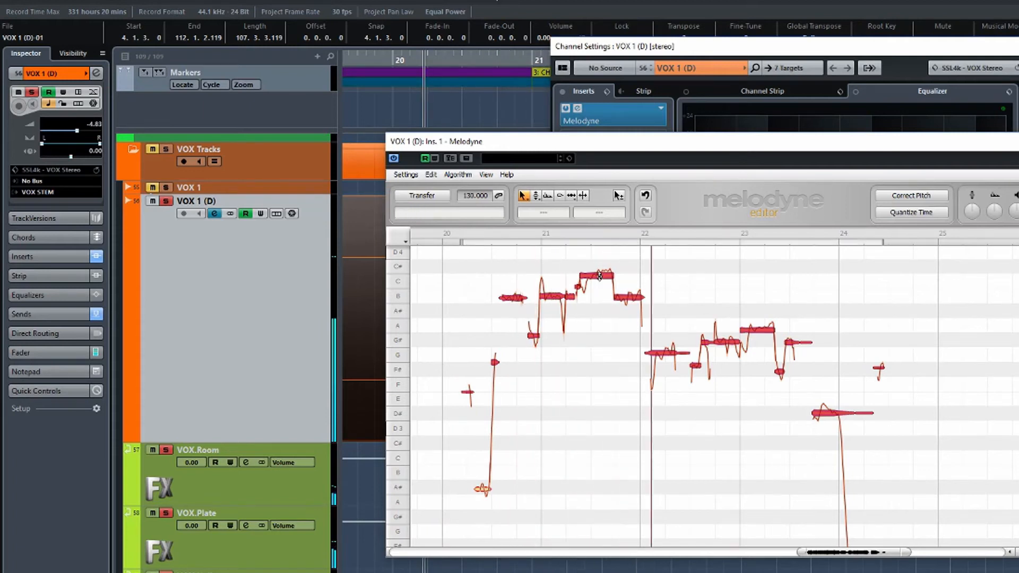
drag(600, 276, 600, 303)
click(645, 196)
Step: Shift the formants of the selected Melodyne notes by +252 ct with the Formant tool, and play the phrase
click(548, 197)
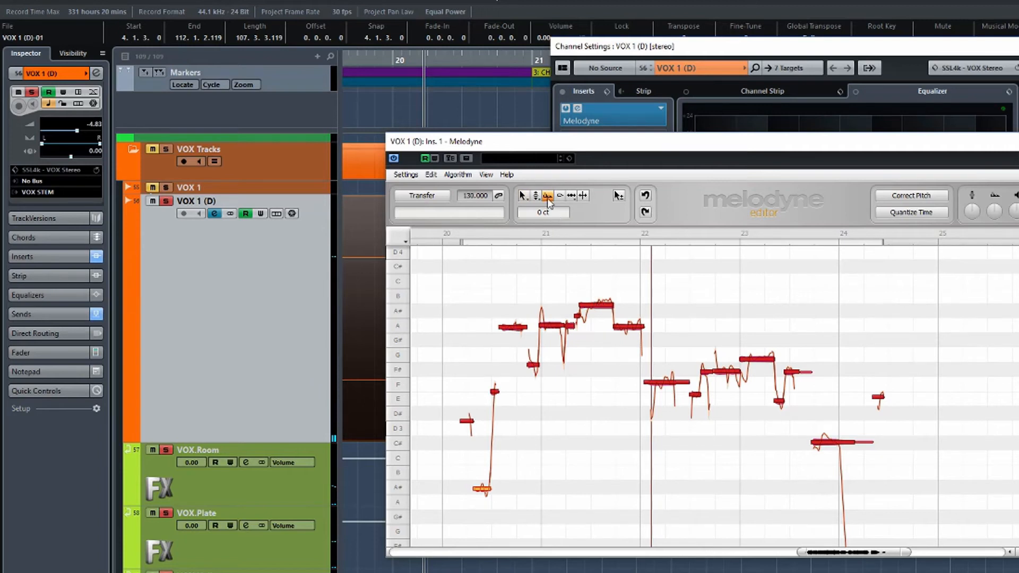
drag(599, 306, 599, 268)
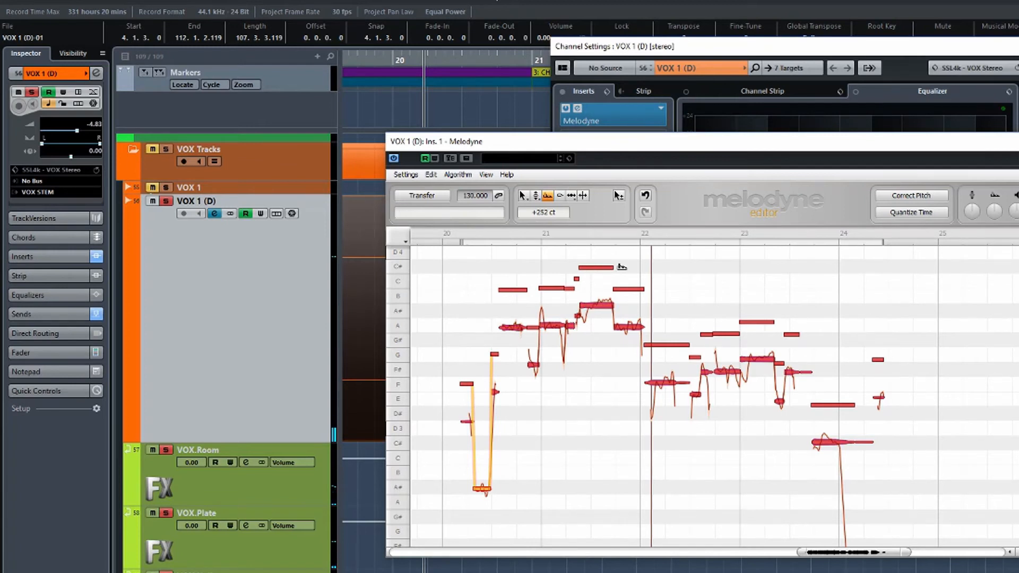
key(space)
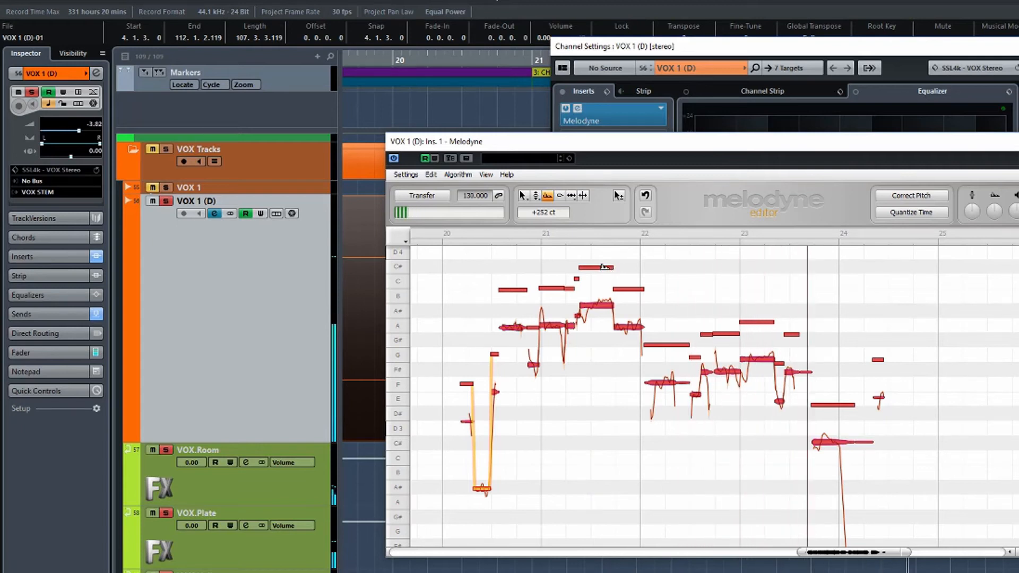
key(space)
Step: Reselect the phrase's notes in Melodyne, lower their formants to -433 ct, and play the phrase
click(603, 266)
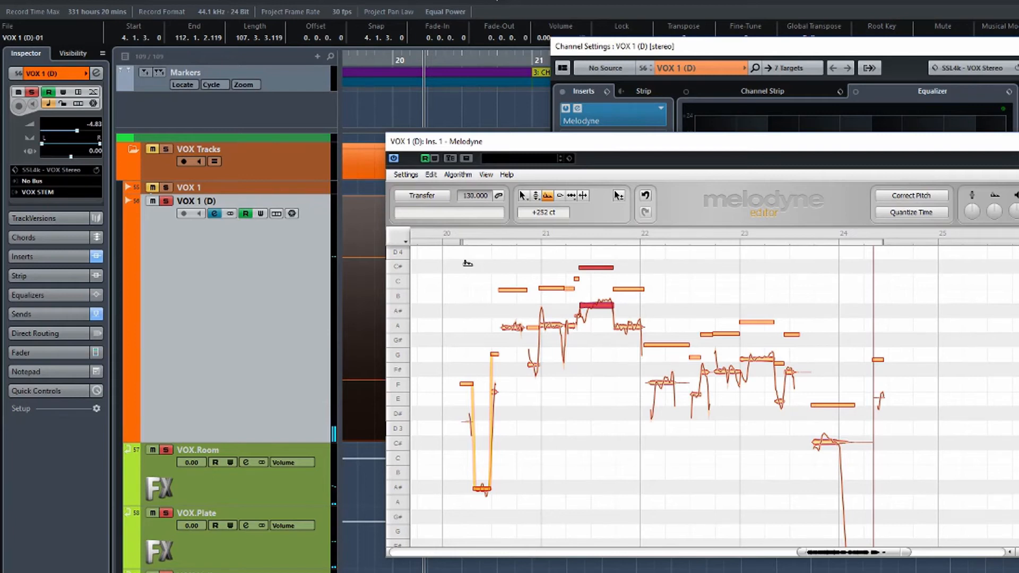
drag(467, 263, 901, 447)
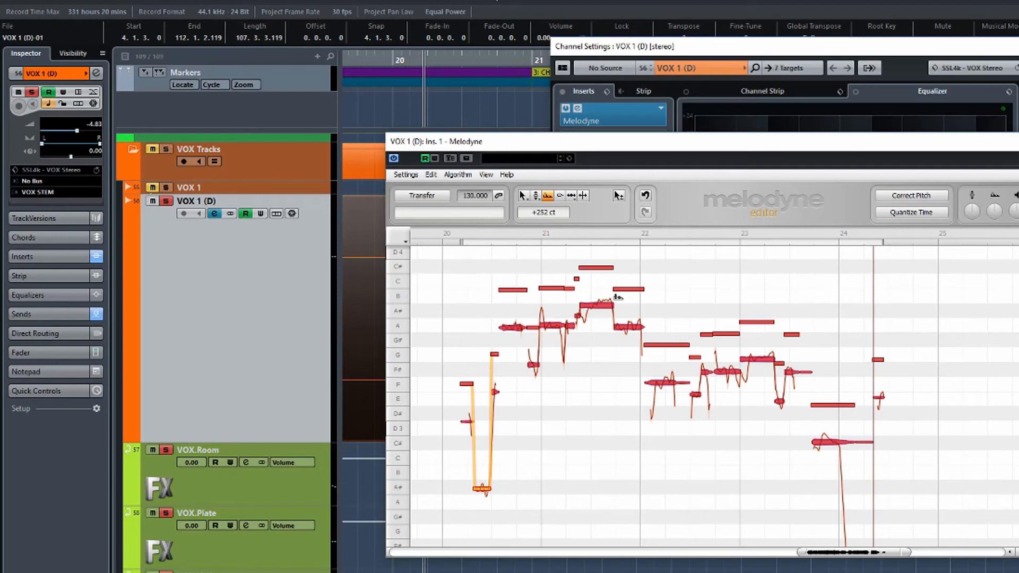
drag(597, 305, 596, 406)
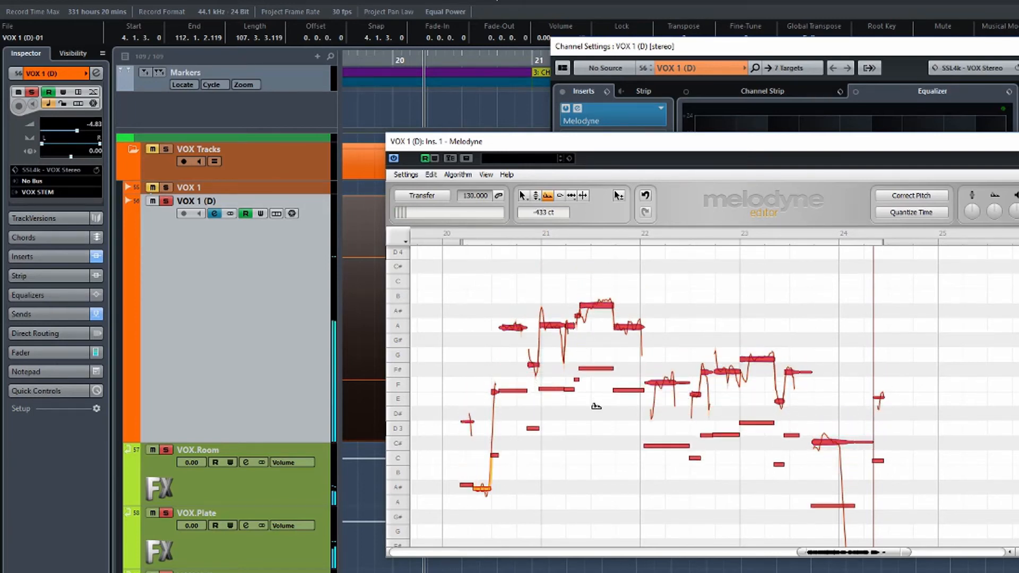
key(space)
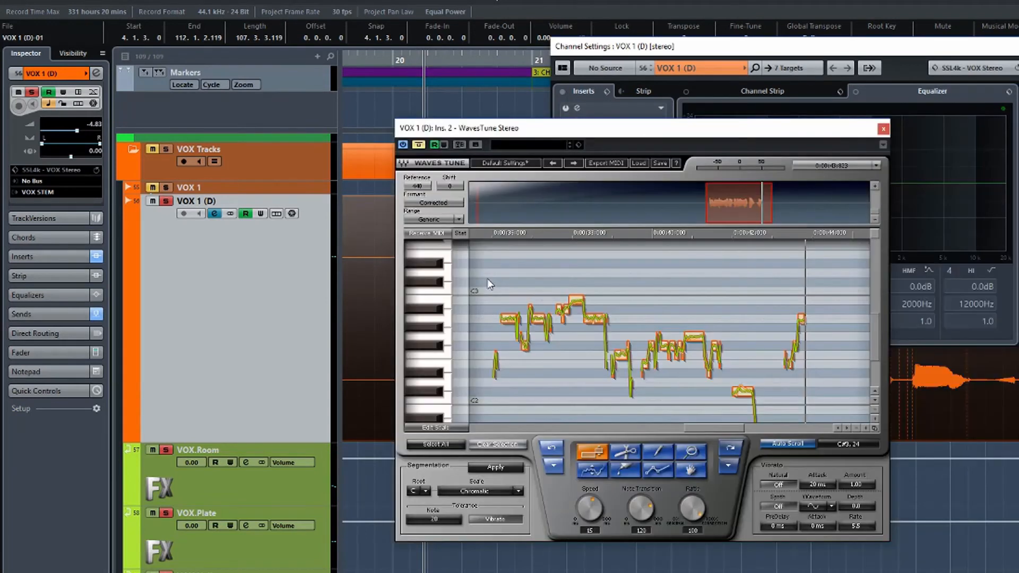
Step: In WavesTune, try raising the phrase's notes by four semitones with corrected formants, play the result, and undo the change
drag(487, 279, 787, 384)
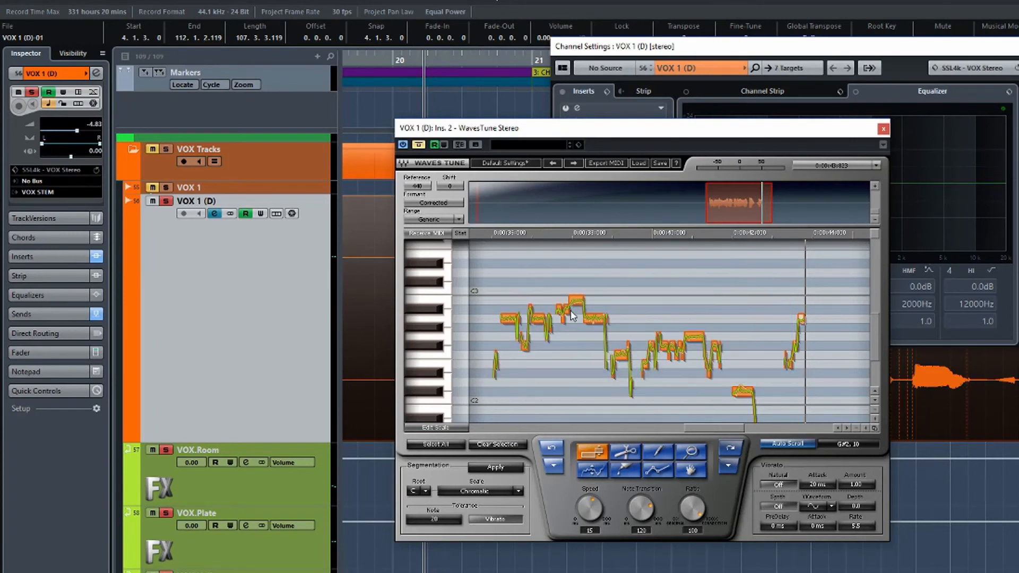
drag(579, 301, 578, 269)
key(space)
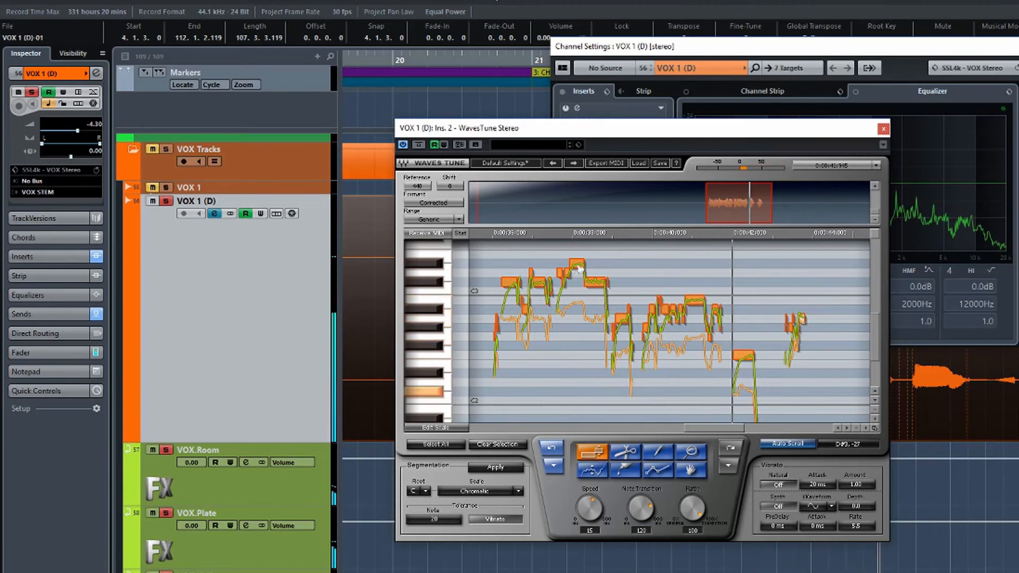
key(space)
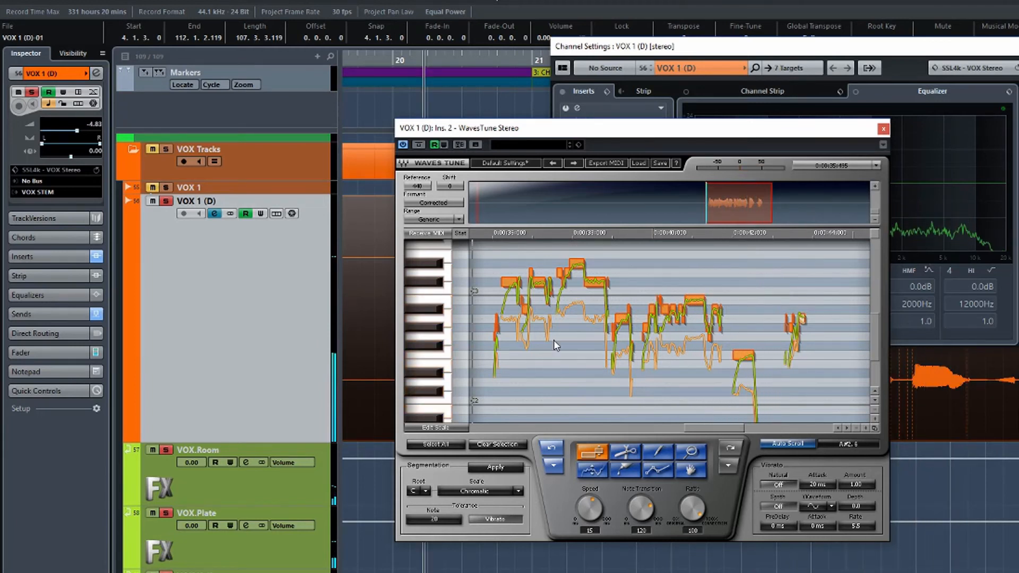
click(549, 452)
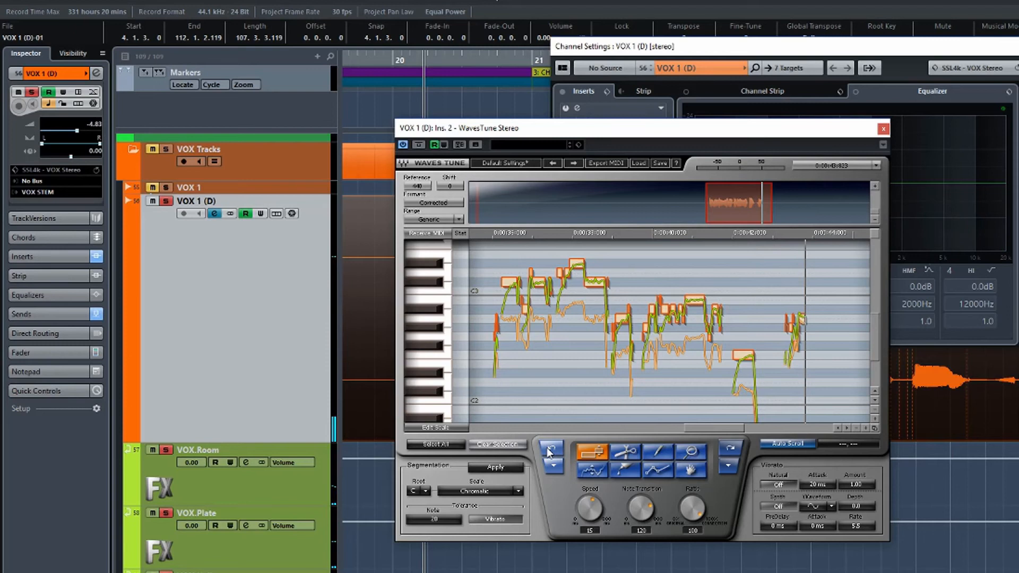
click(549, 452)
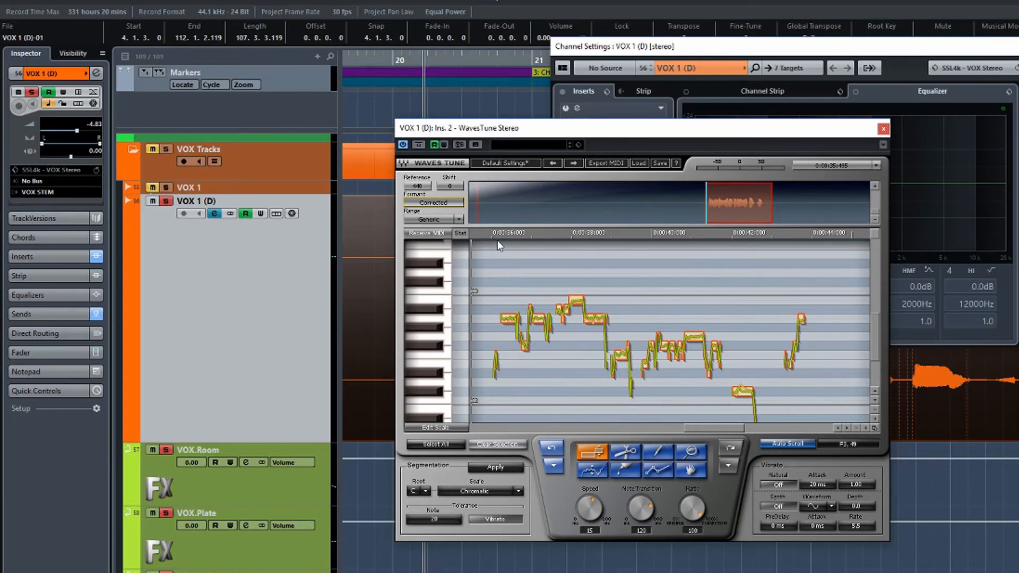
Step: Set the WavesTune formants to Non Corrected, raise the phrase's notes by four semitones, and play the result
click(435, 204)
drag(484, 287, 771, 396)
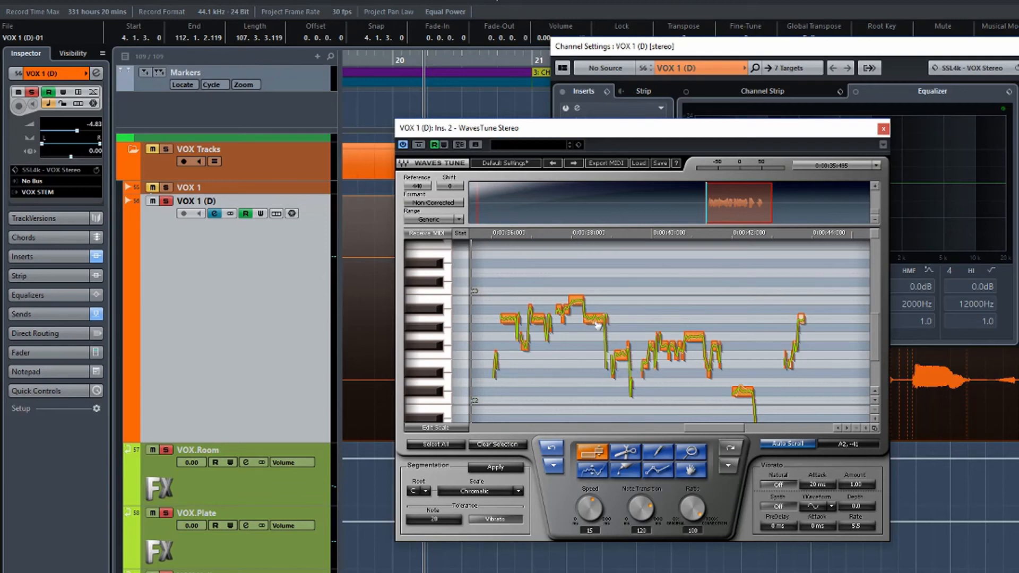
drag(594, 320, 596, 285)
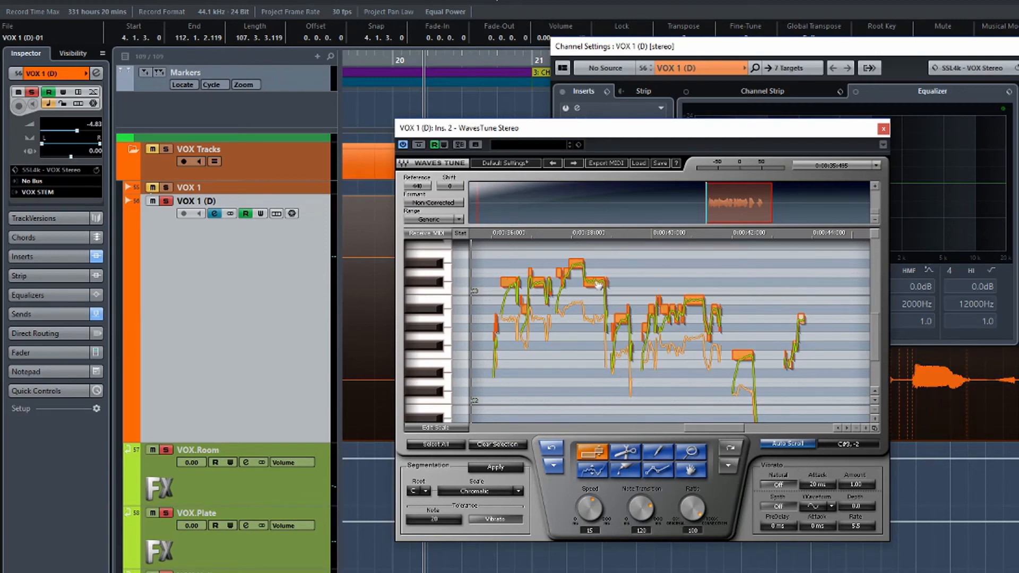
key(space)
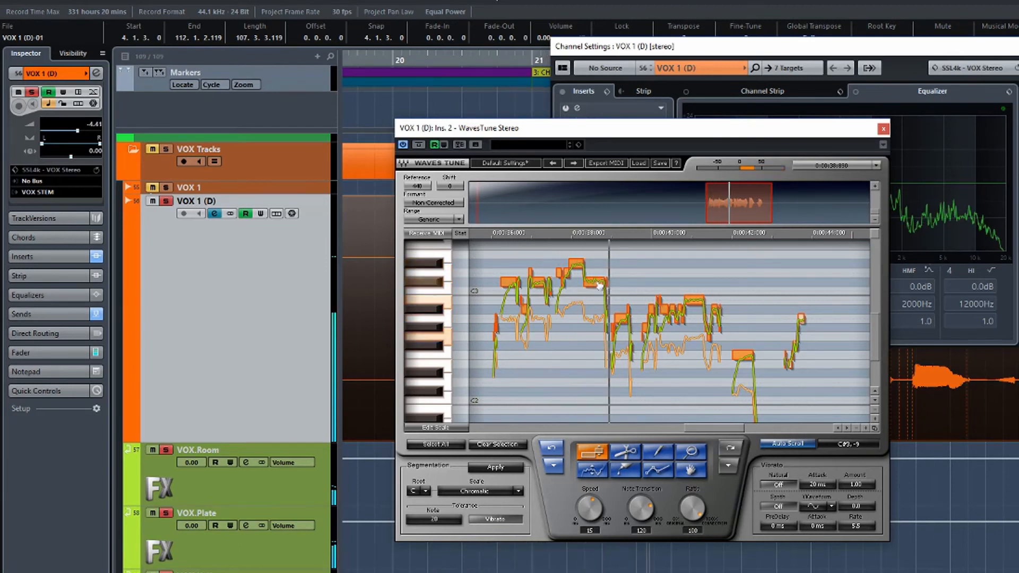
key(space)
Step: Switch the WavesTune formants back to Corrected, play the raised phrase, and undo the transposition
click(449, 204)
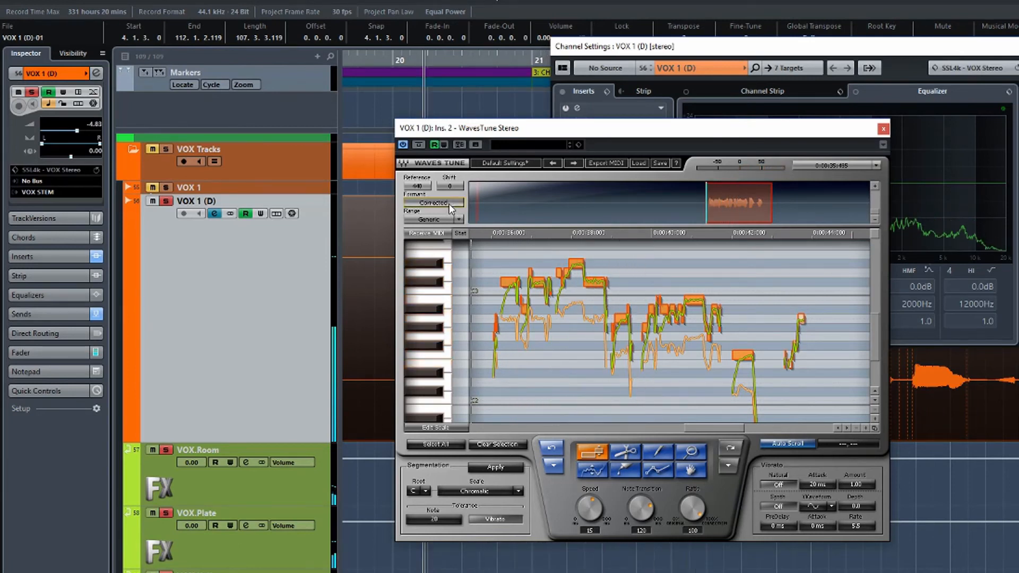
key(space)
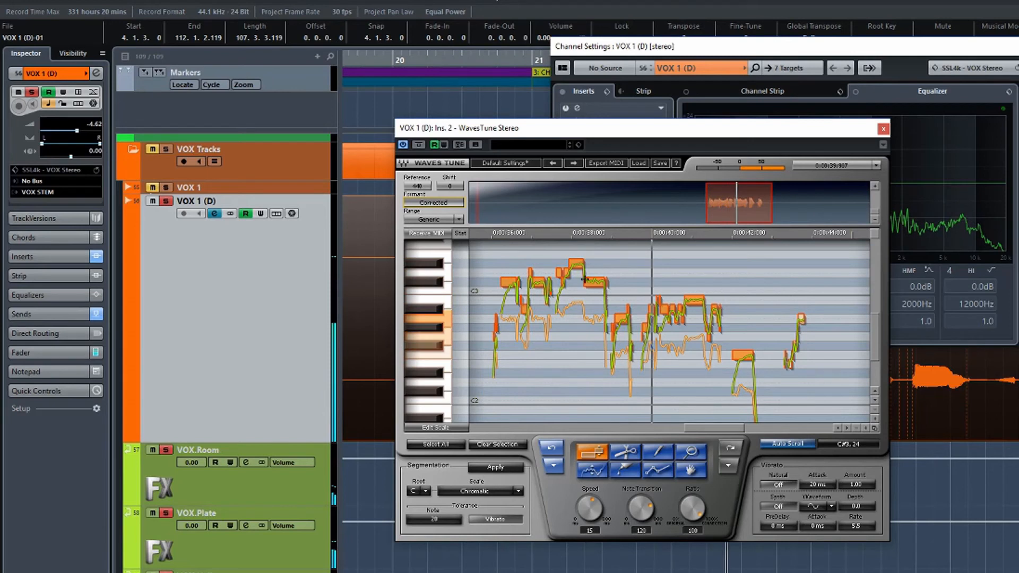
key(space)
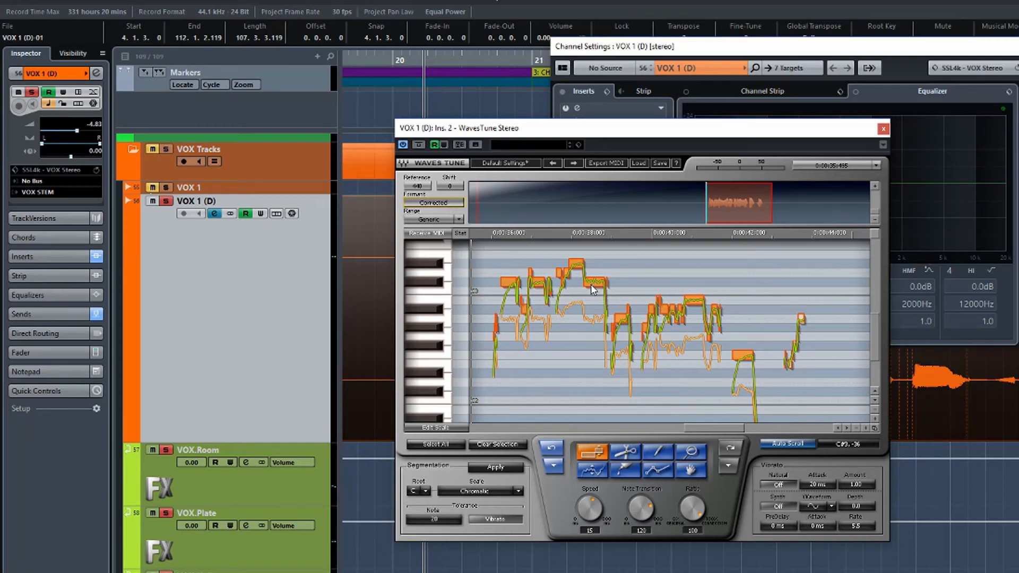
click(552, 452)
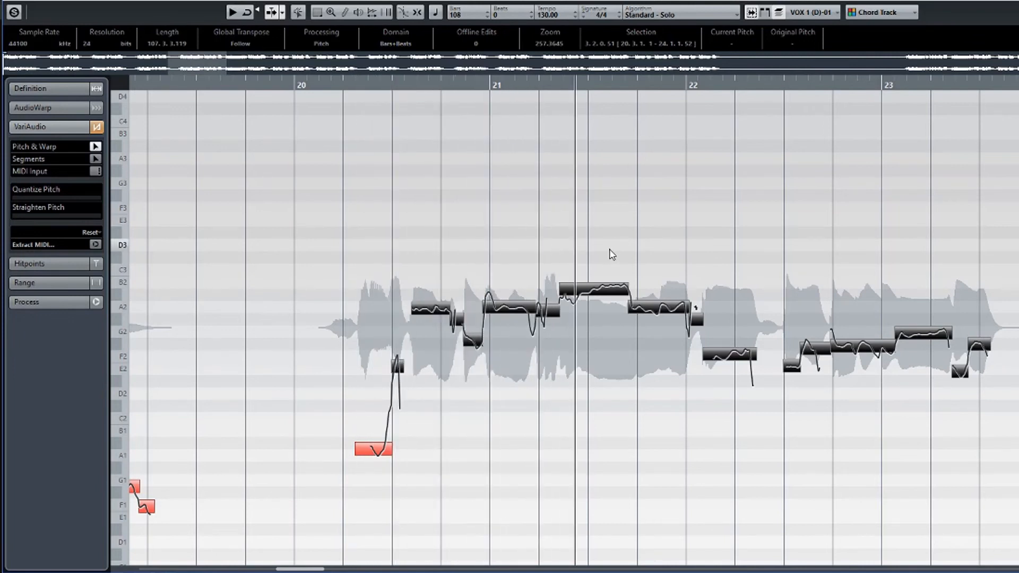
Step: In VariAudio, play the phrase and split the A2 segment at bar 21 just after its opening pitch peak
key(space)
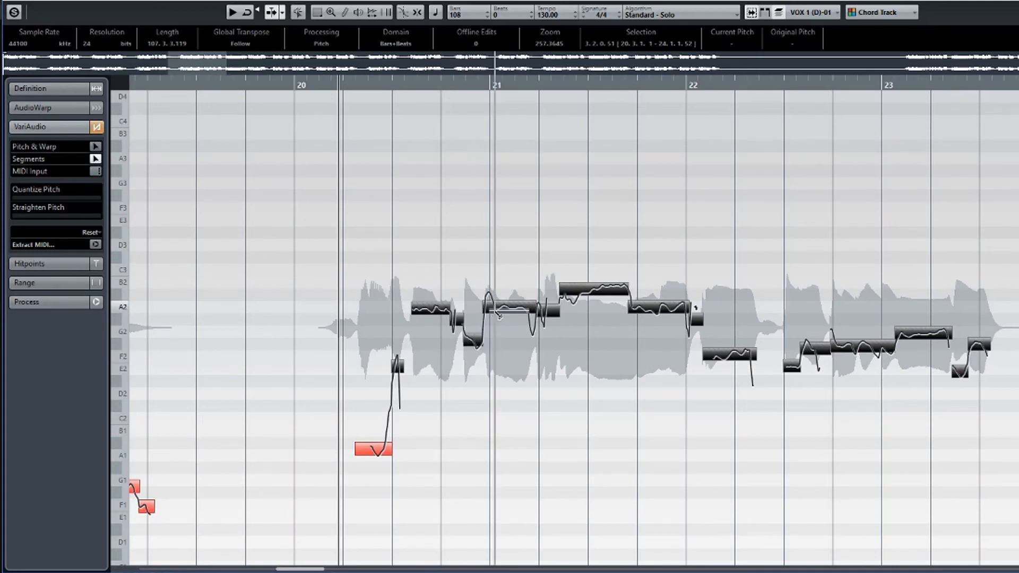
click(496, 312)
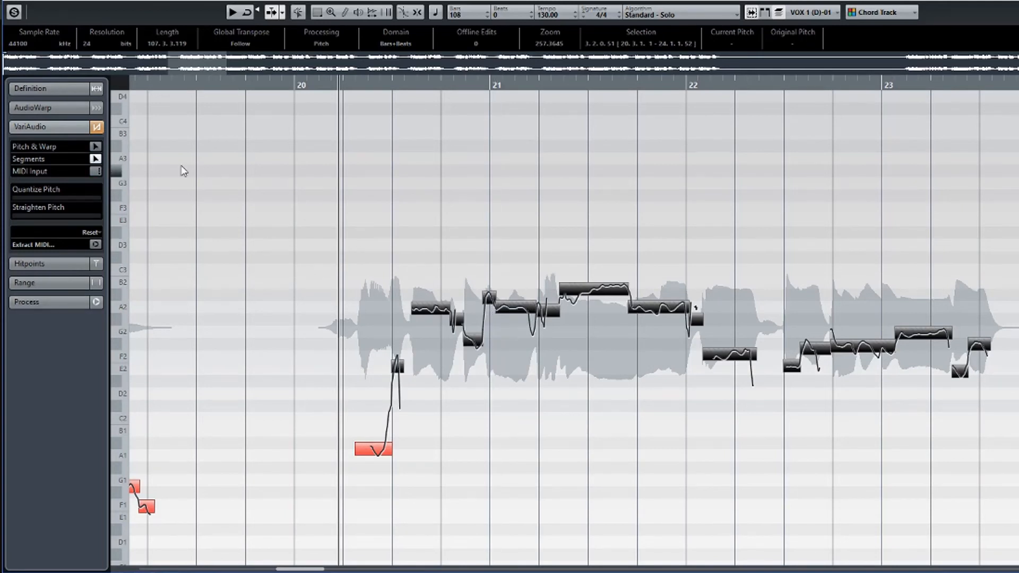
click(95, 146)
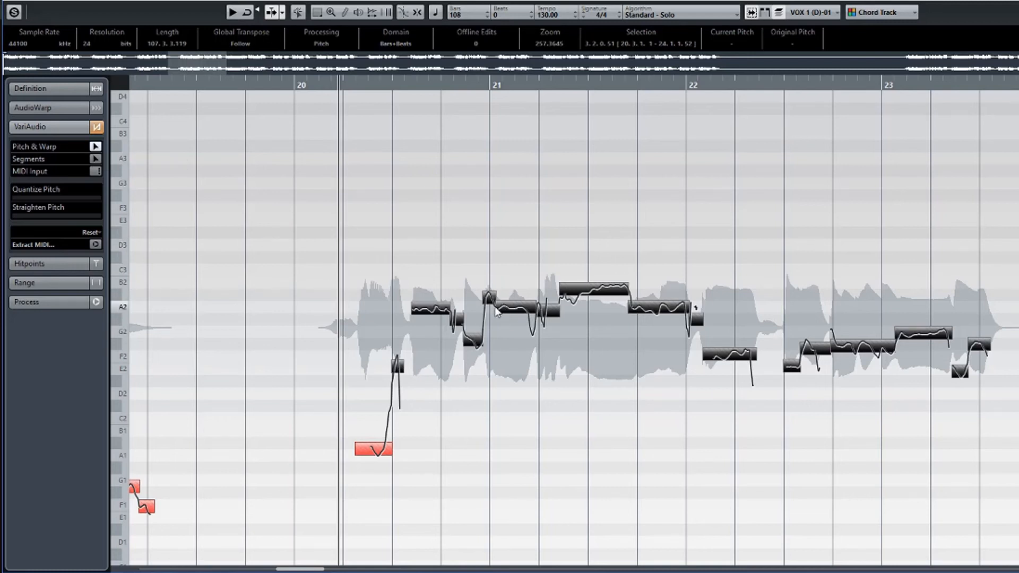
Step: With Pitch & Warp, pull the end of the A2 segment after bar 21 back to about 21.1.3.43, and play the phrase
click(514, 308)
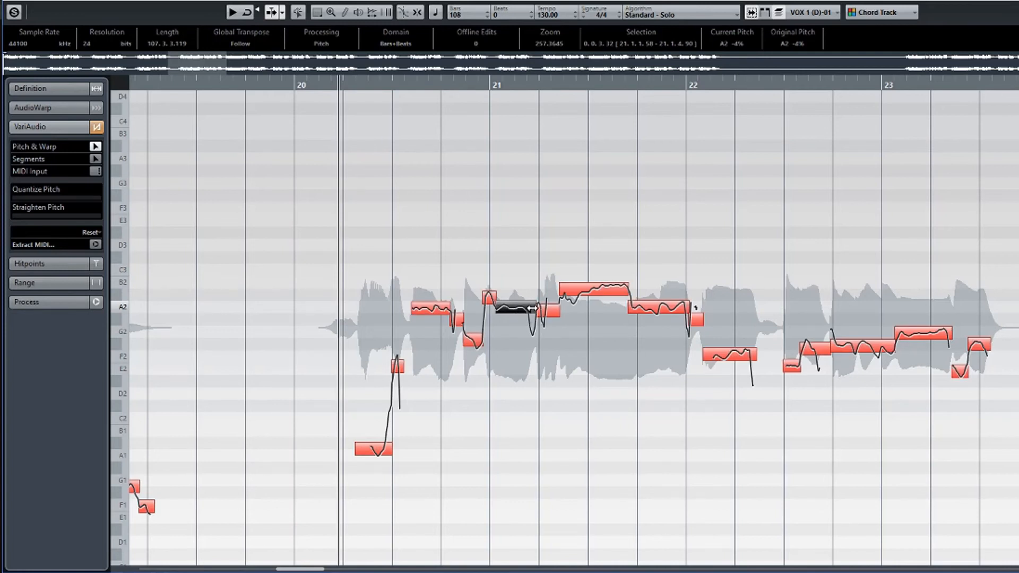
drag(533, 307, 516, 308)
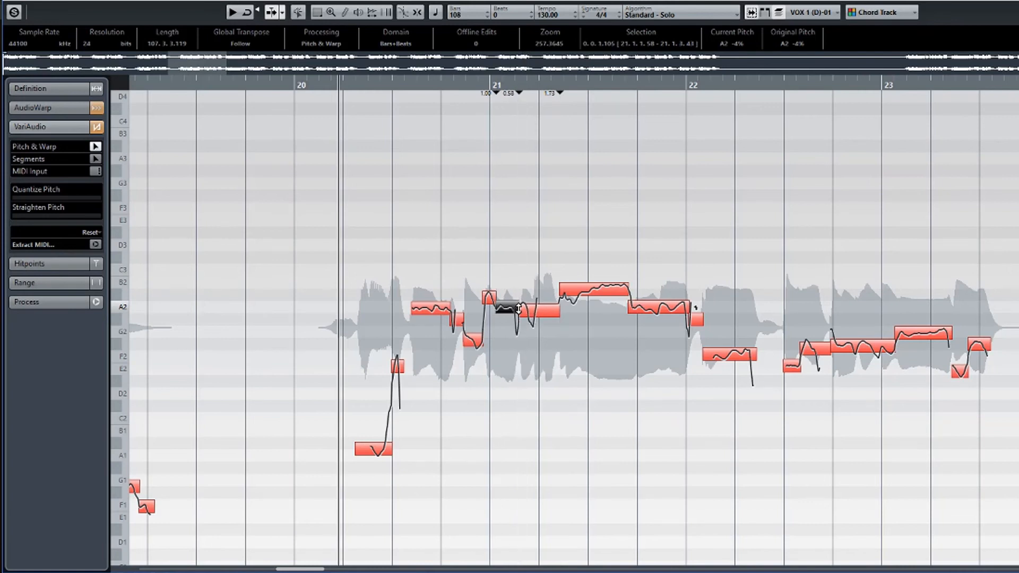
key(space)
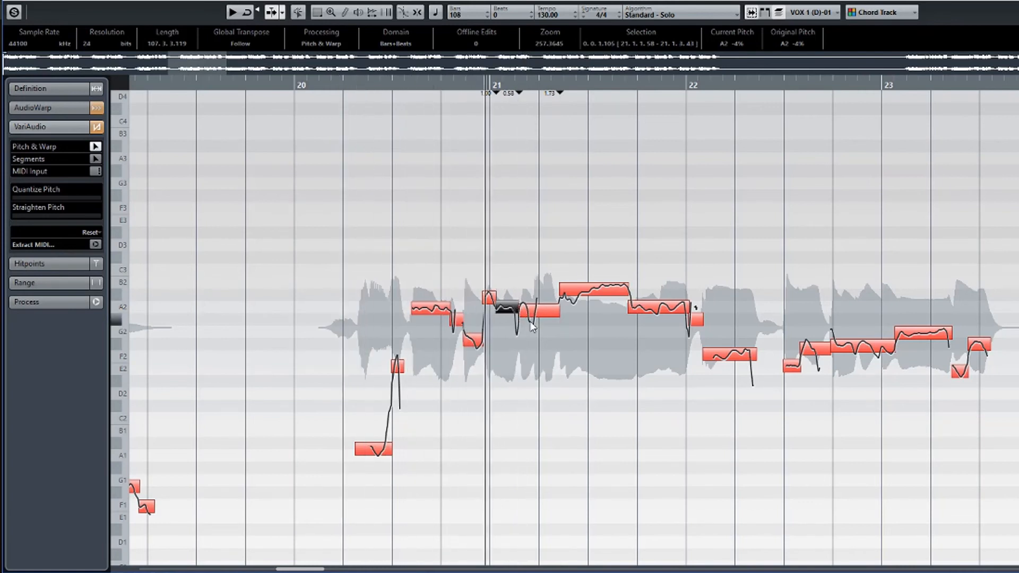
key(space)
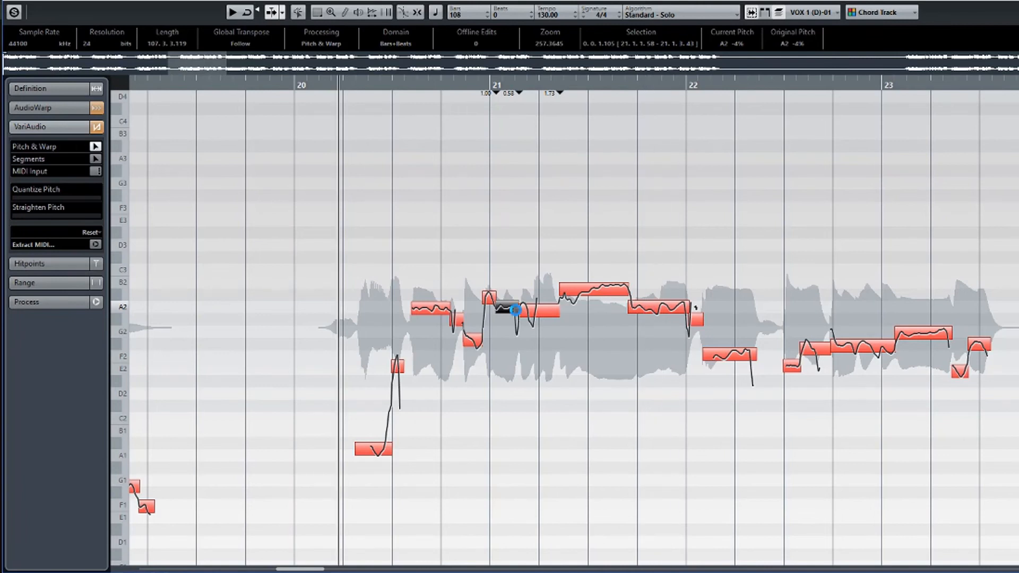
Step: Select the segment that follows, warp its start to about 21.1.3.73, and play the phrase
click(545, 320)
click(537, 316)
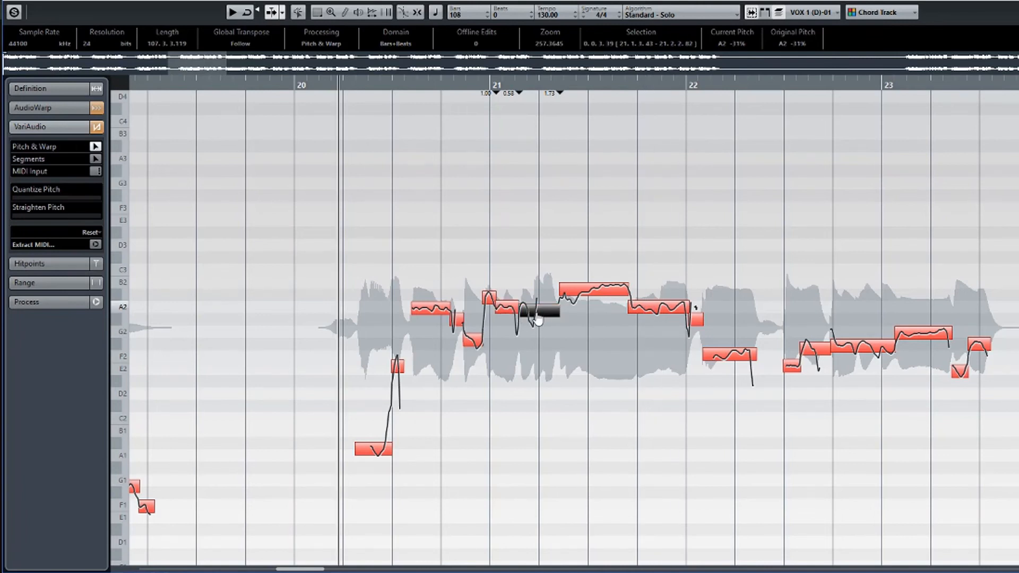
drag(522, 313, 527, 313)
key(space)
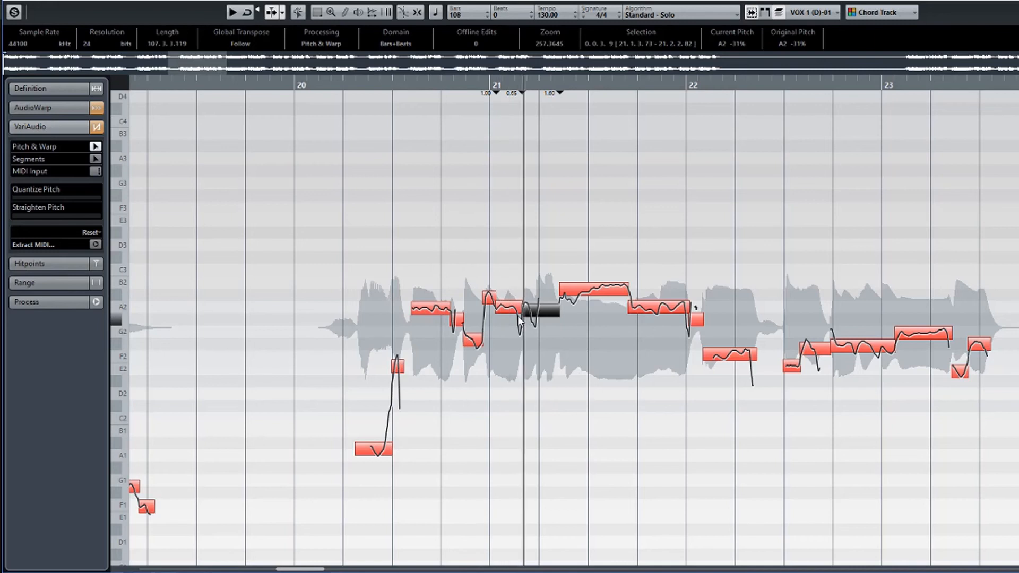
key(space)
Step: Stretch the end of the A2 segment after bar 21 to about 21.2.2.35, and play the phrase
drag(524, 312, 561, 312)
key(space)
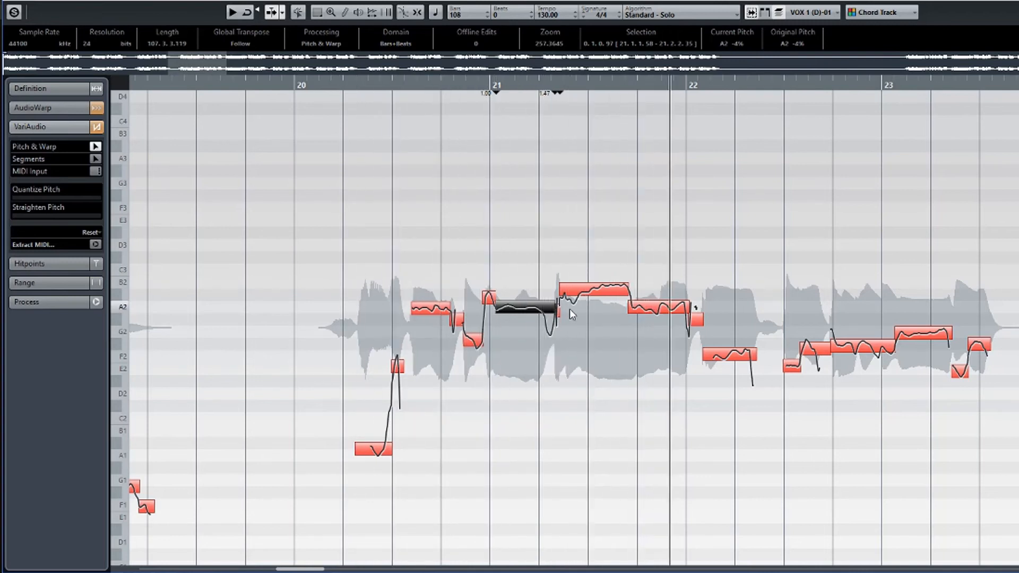
key(space)
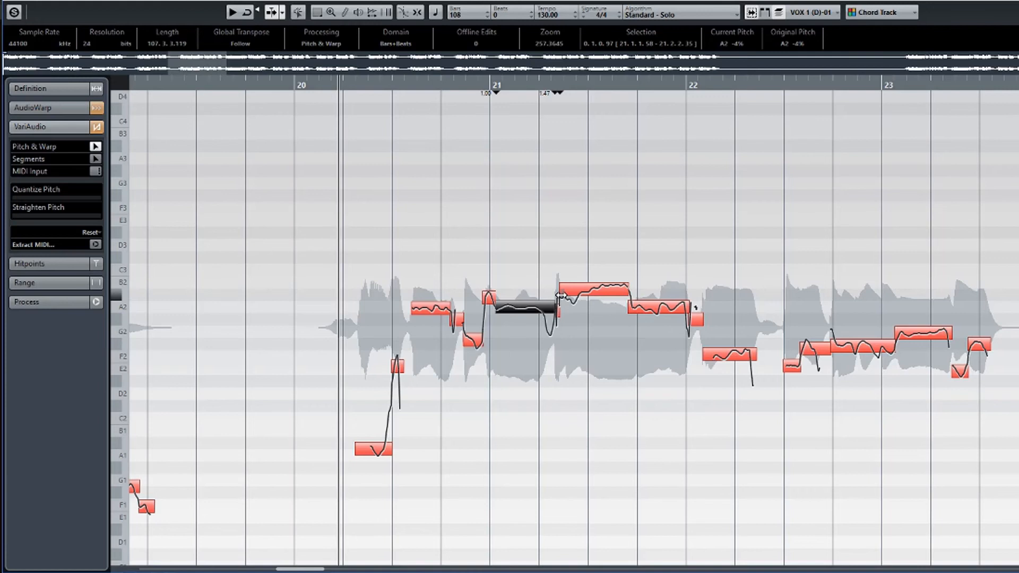
Step: Warp the start of the B2 segment to about 21.2.4.7, and play the phrase
drag(563, 294, 577, 317)
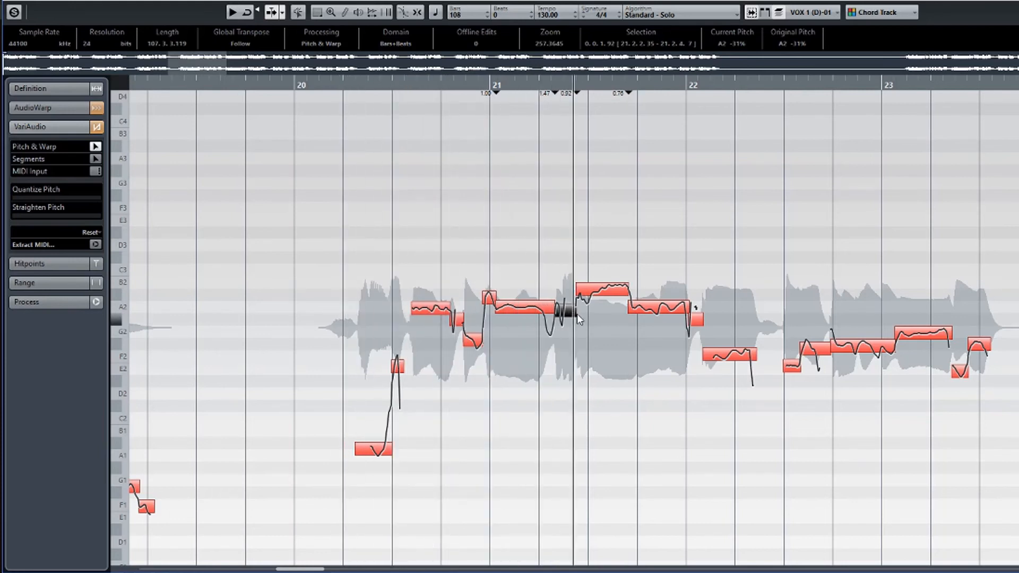
key(space)
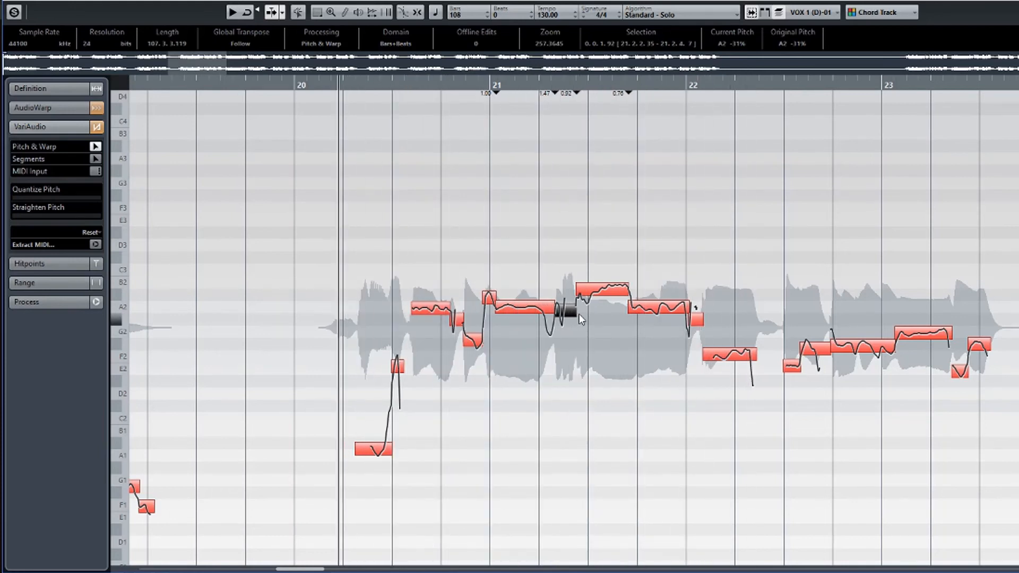
key(space)
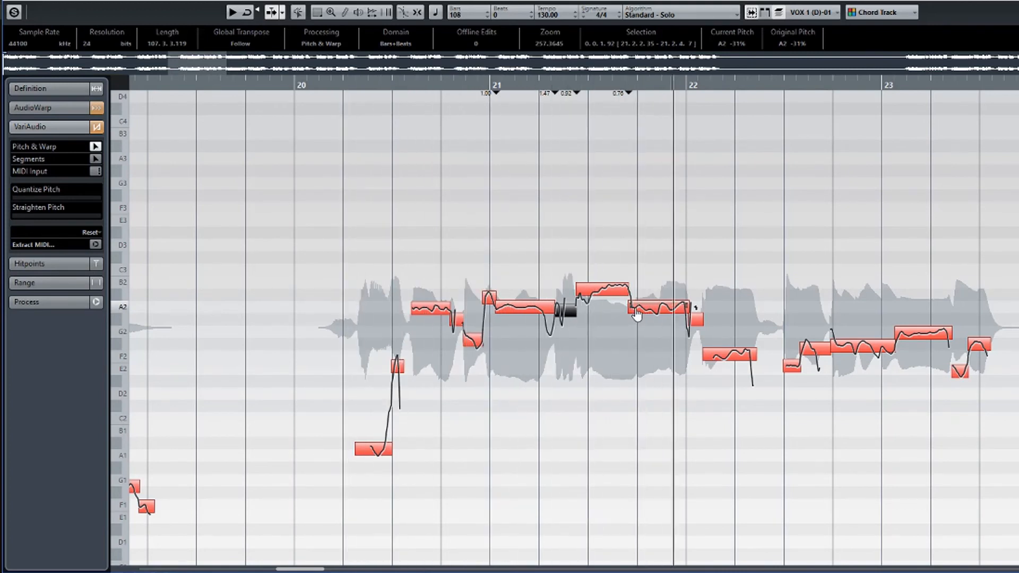
key(space)
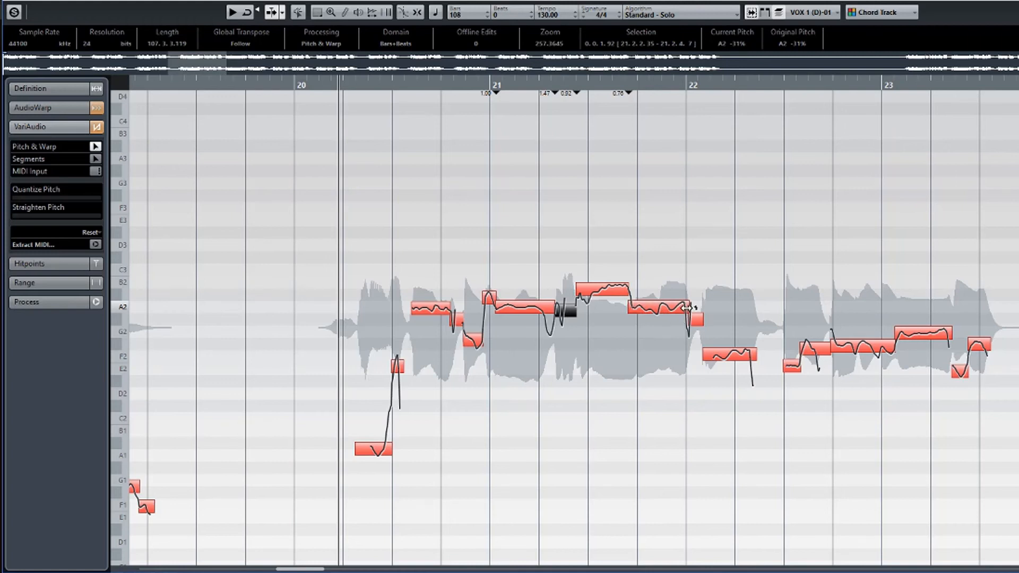
Step: Pull the end of the A2 segment before bar 22 back to about 21.4.3.59, and play the phrase
drag(683, 309, 667, 309)
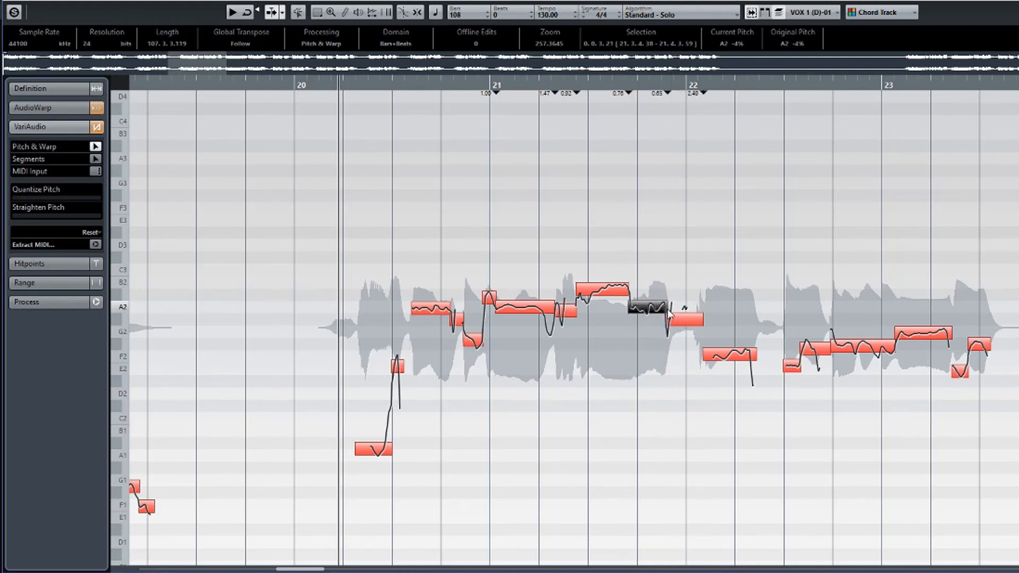
key(space)
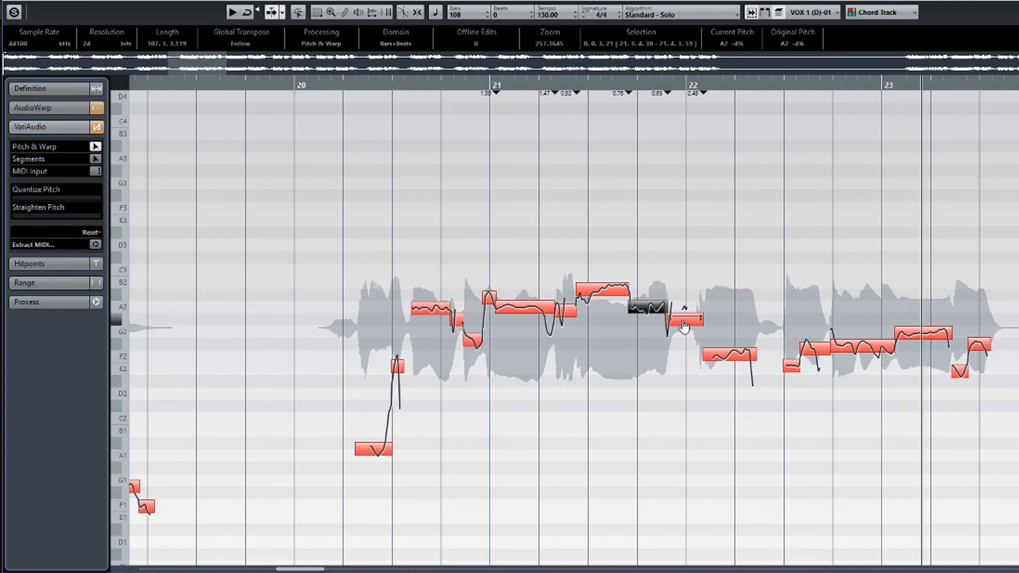
key(space)
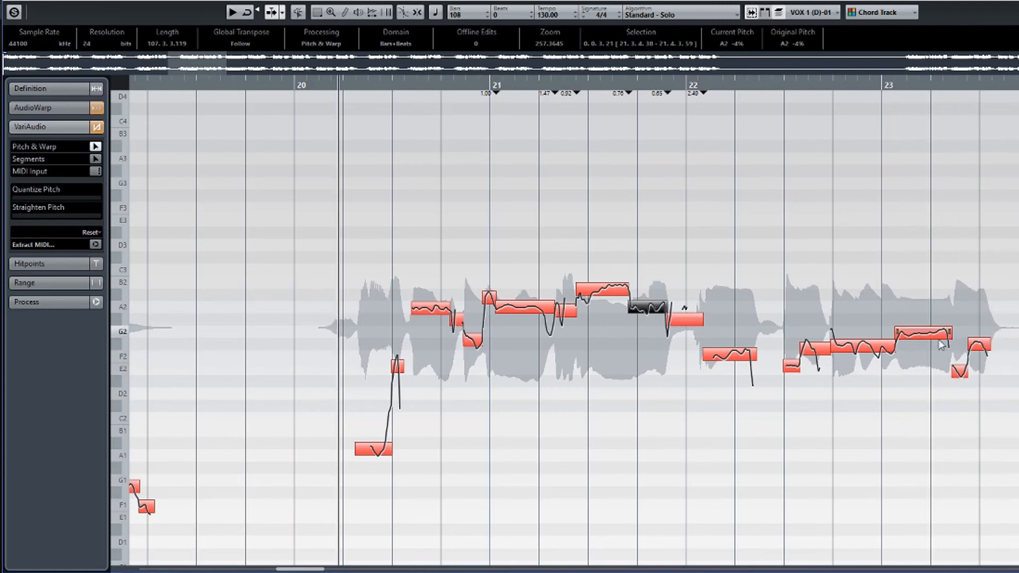
Step: Warp the boundary between the F#2 and G2 segments before bar 23 to about 22.4.3.75, and play the phrase
drag(892, 350, 865, 351)
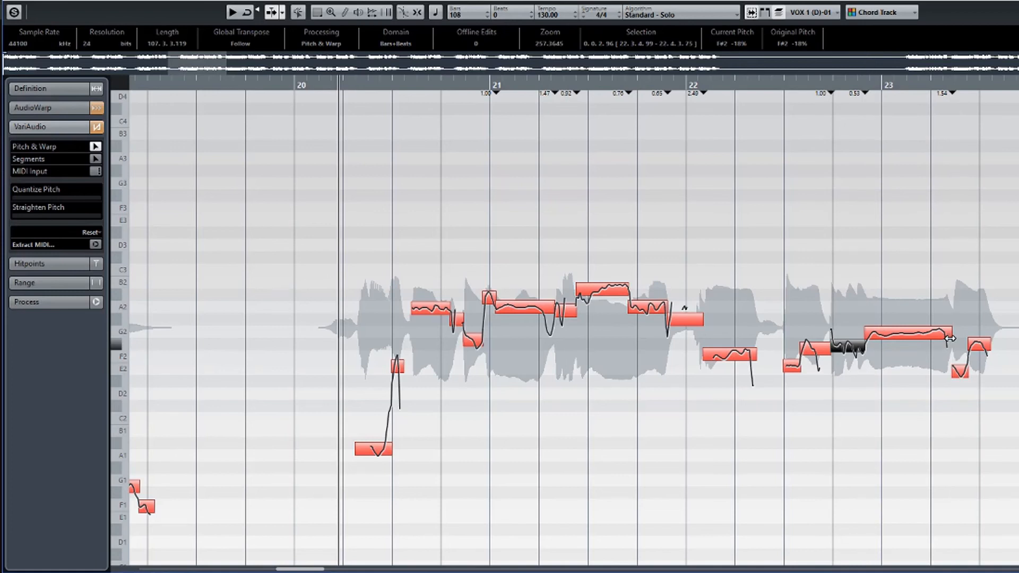
click(949, 339)
key(space)
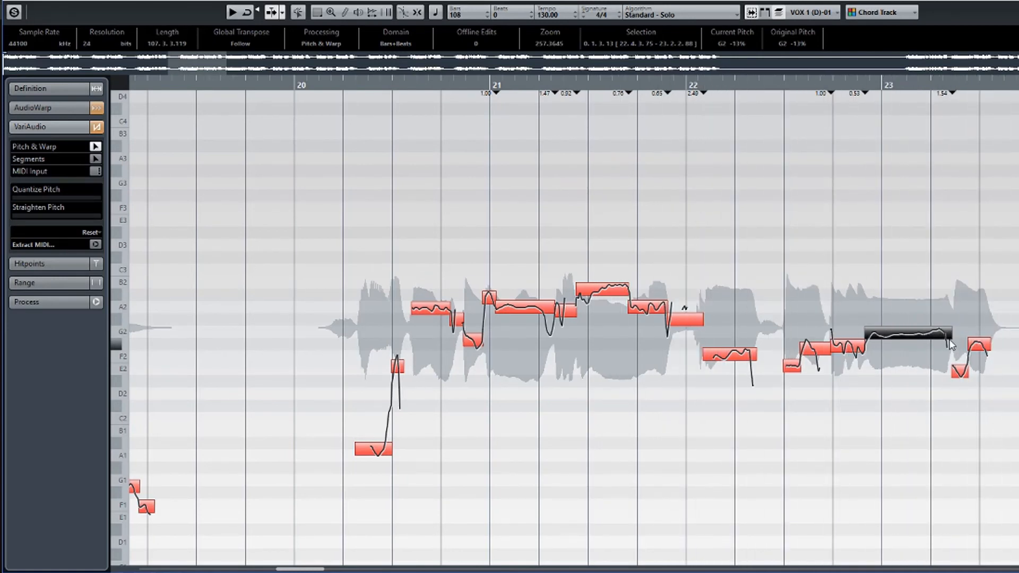
key(space)
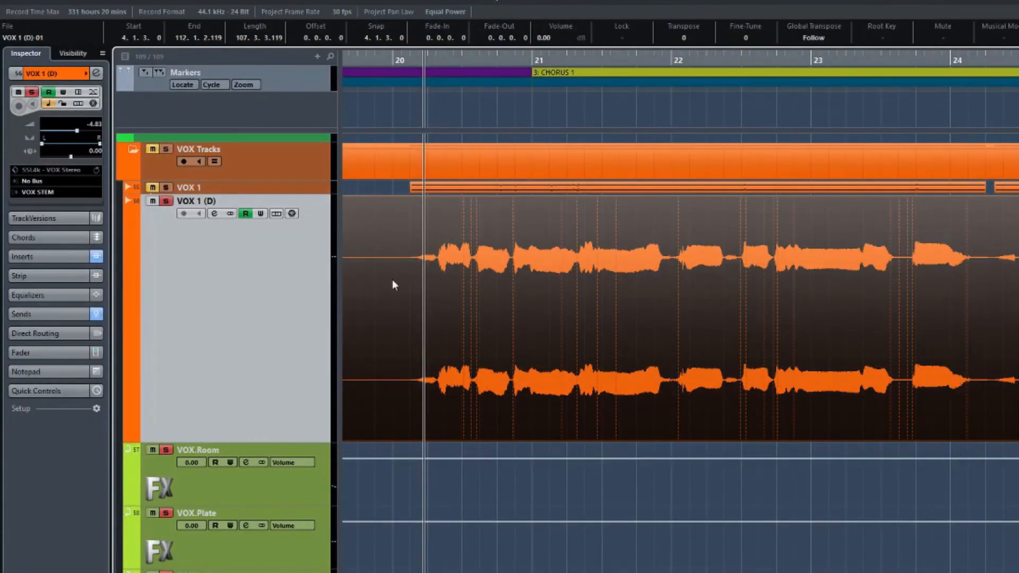
Step: Open the VOX 1 (D) channel settings from the project, enable the Melodyne insert, and play the phrase
click(214, 213)
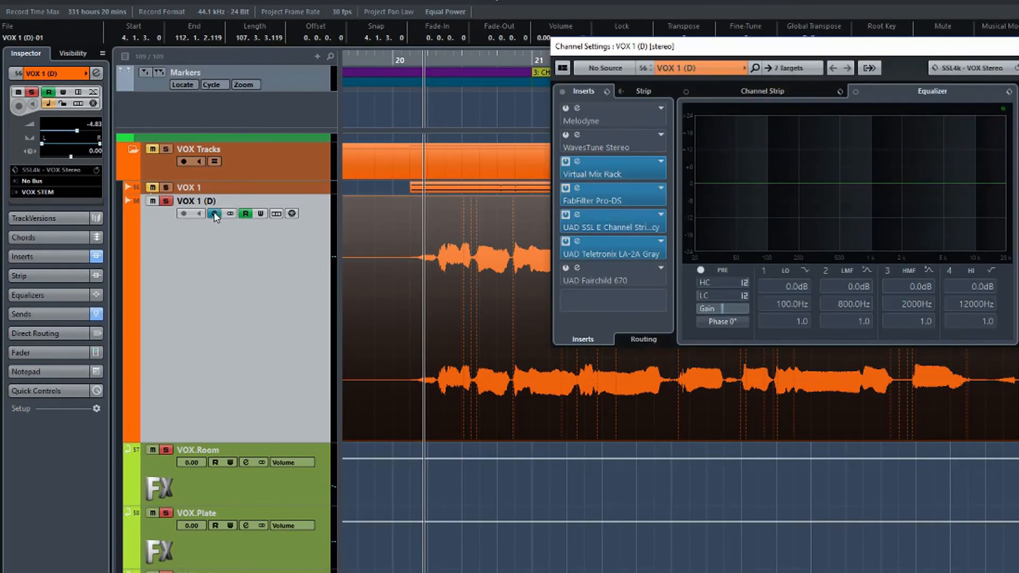
click(604, 112)
click(394, 159)
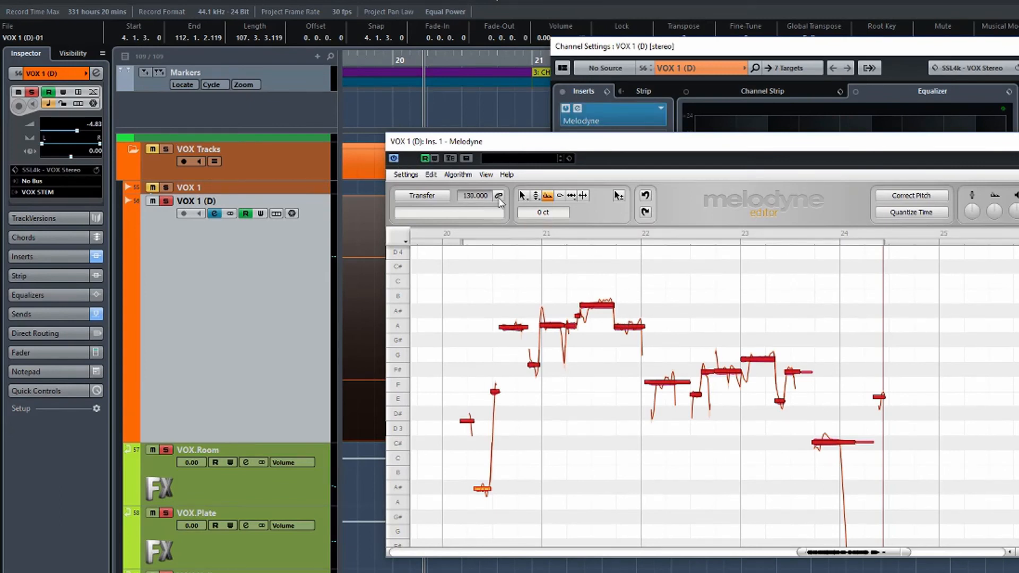
key(space)
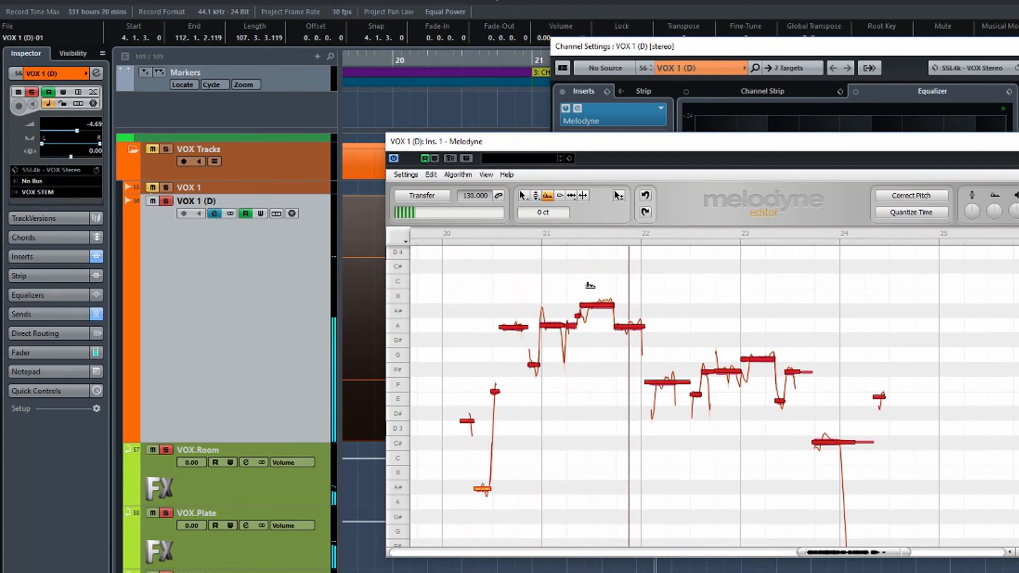
Step: With Melodyne's Time tool, stretch the end of the phrase's highest note to just before bar 22, and play the phrase
click(523, 196)
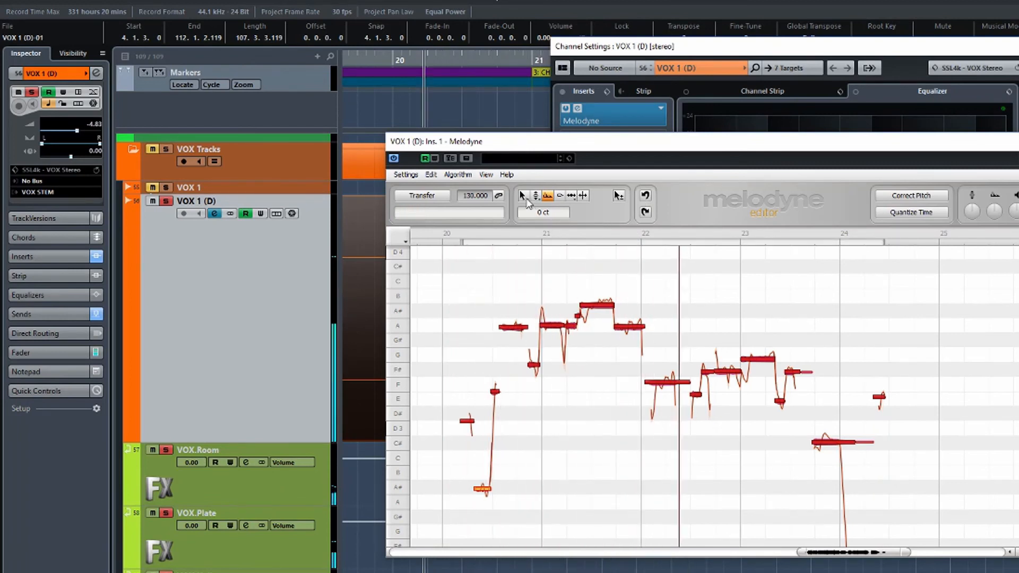
click(572, 196)
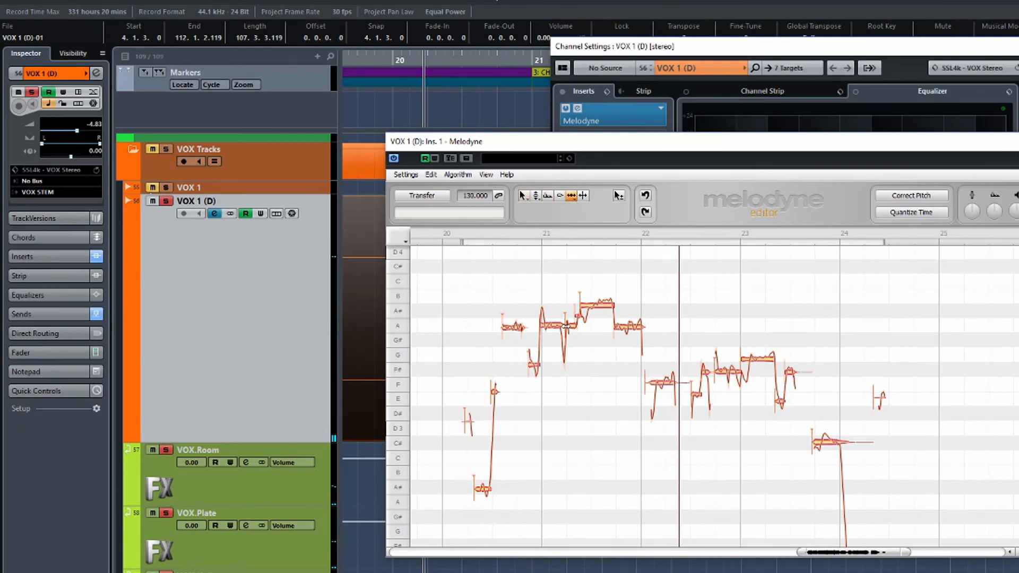
click(538, 325)
mouse_move(543, 325)
mouse_down()
mouse_move(524, 328)
mouse_move(578, 326)
mouse_move(550, 326)
mouse_up()
click(605, 306)
drag(606, 307, 620, 307)
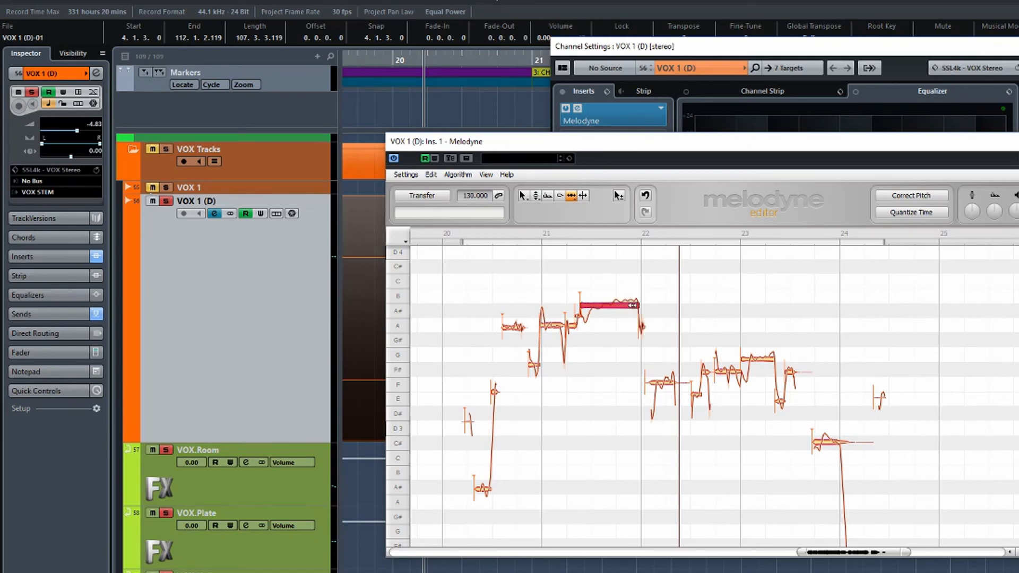
key(space)
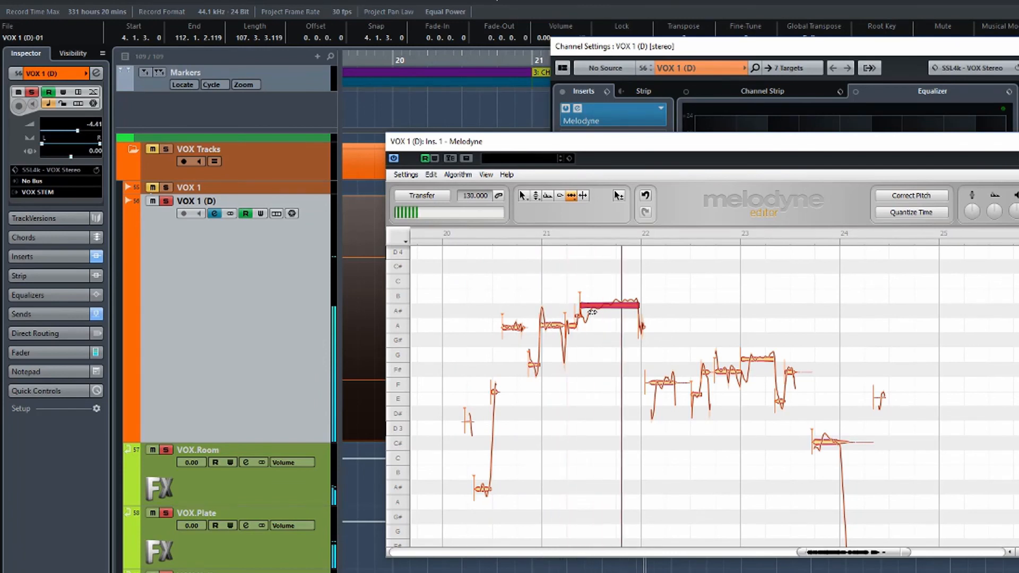
Step: Pull the highest note's end back before bar 22, move the boundary between the two A notes after bar 21 earlier, and play the phrase
key(space)
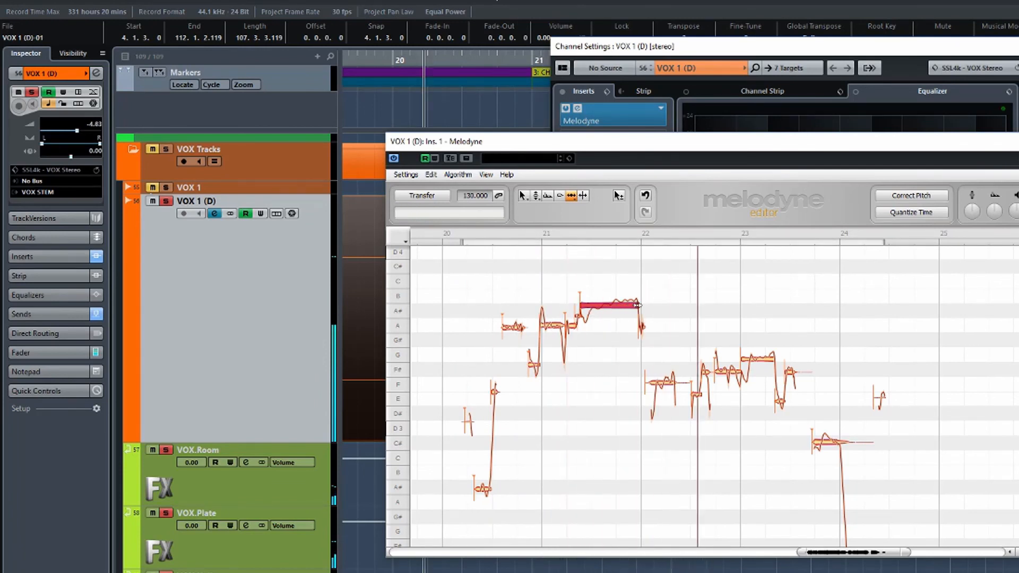
drag(632, 305, 624, 306)
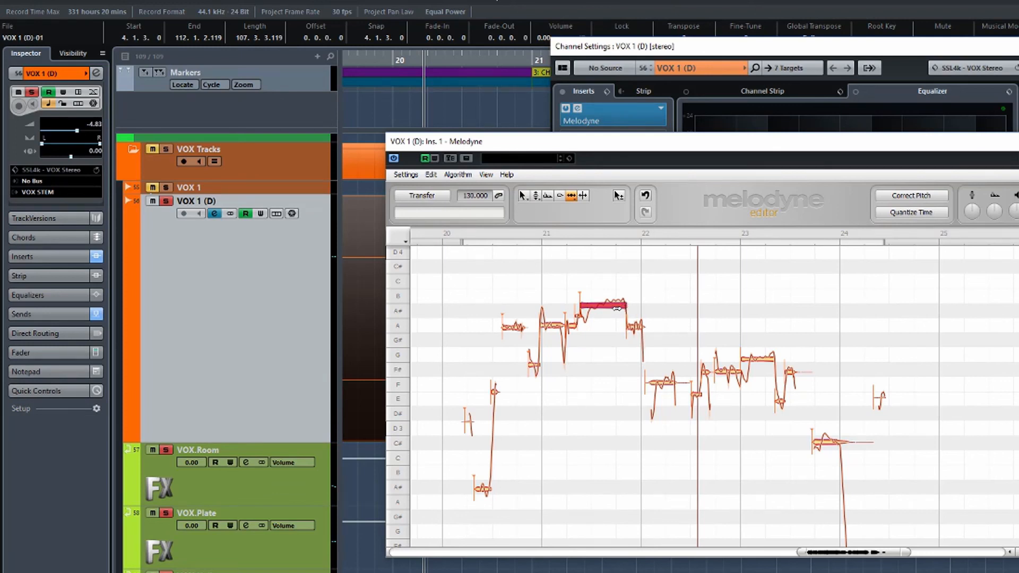
drag(563, 329, 555, 330)
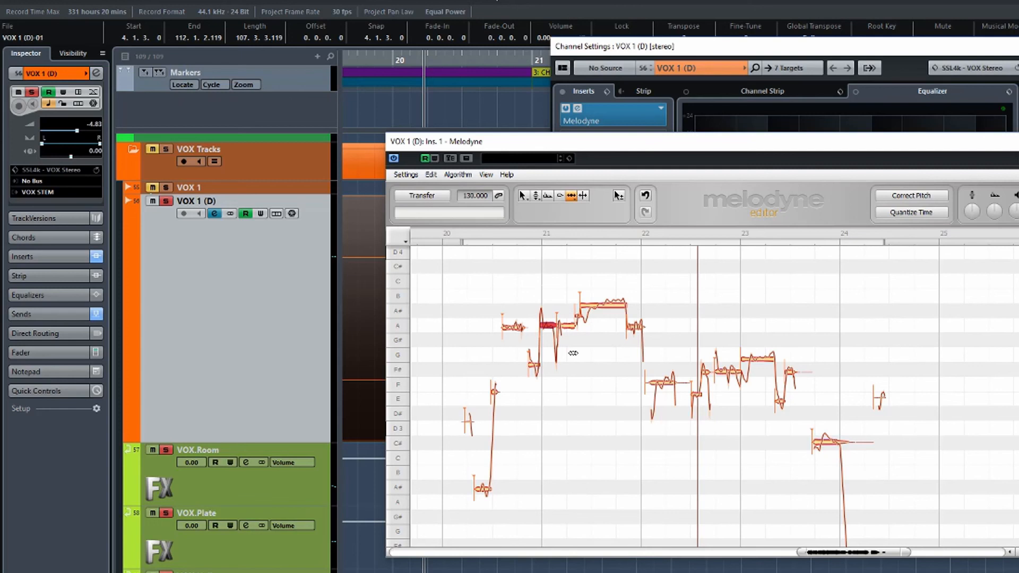
key(space)
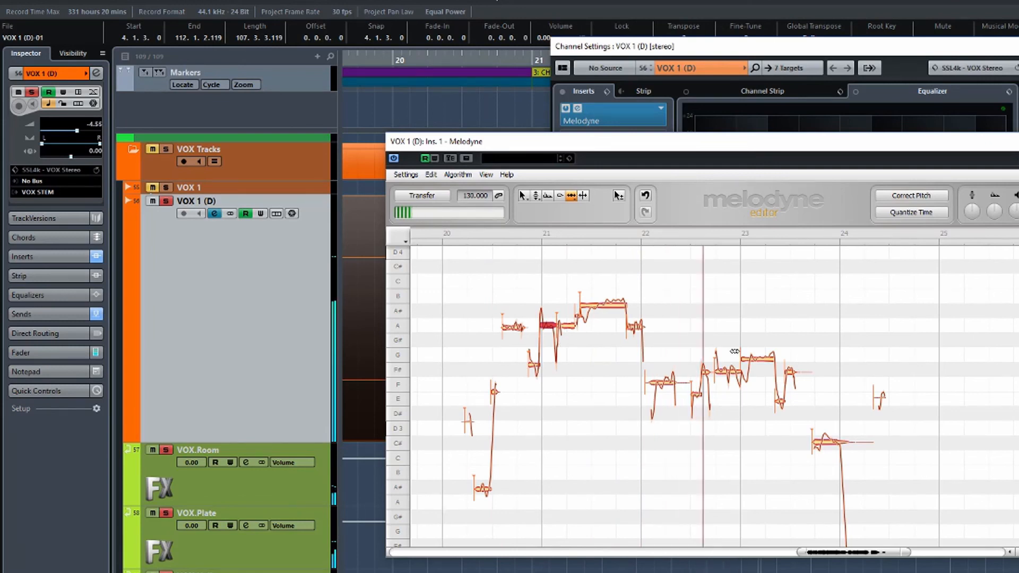
key(space)
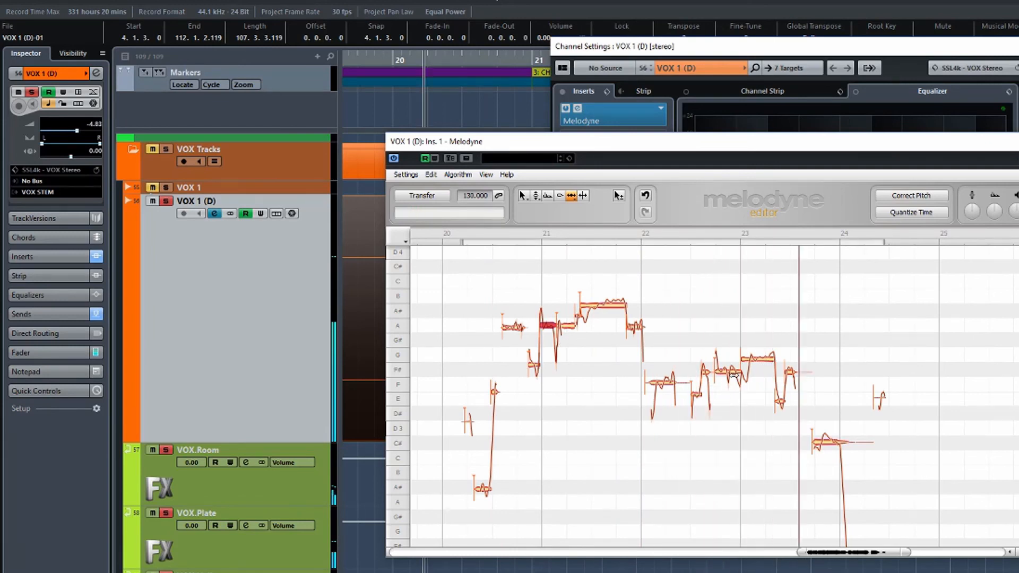
Step: Shift the boundary between the F# and G notes at bar 23 slightly past the bar line, and play the phrase
click(737, 371)
drag(742, 371, 780, 360)
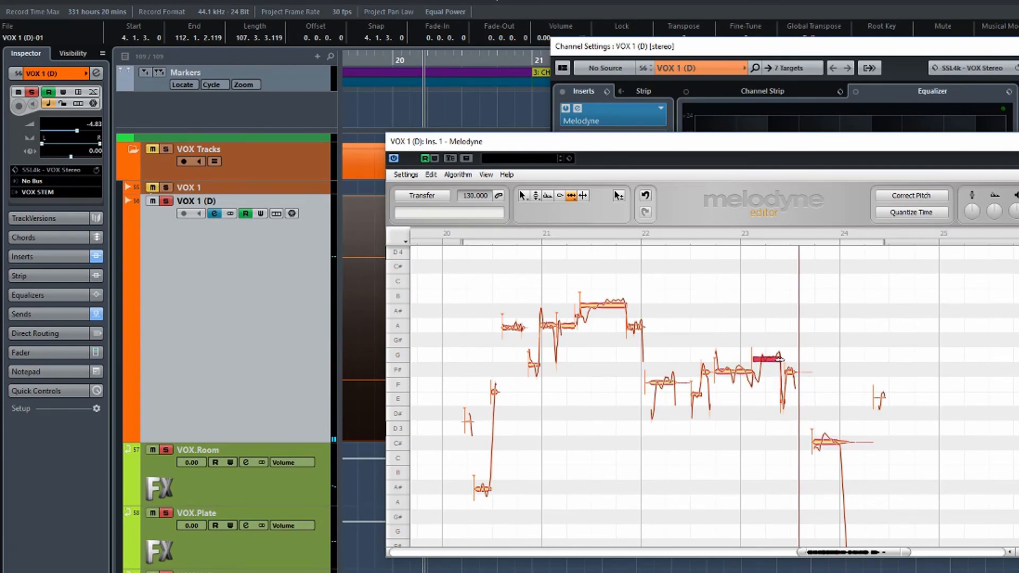
key(space)
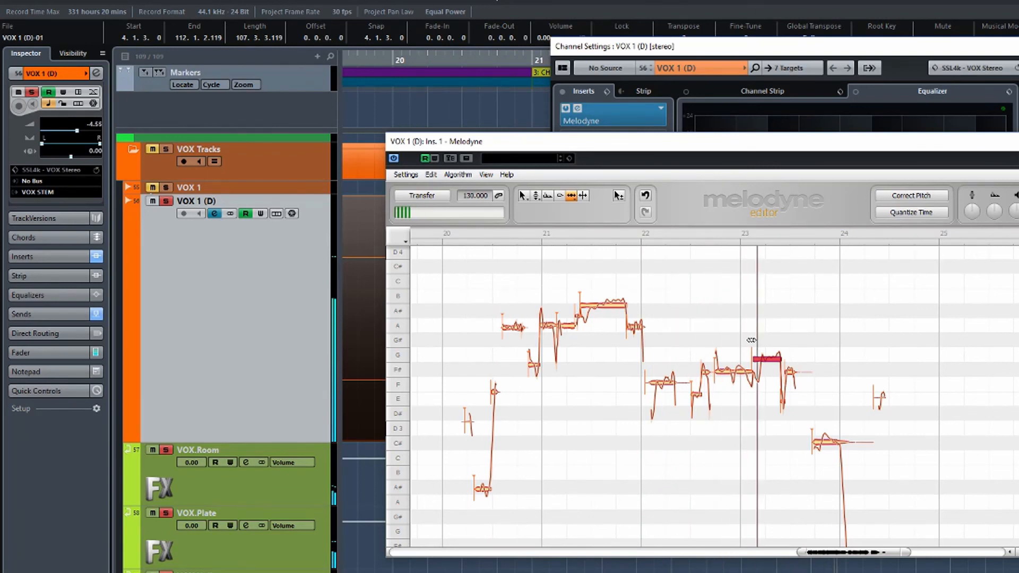
key(space)
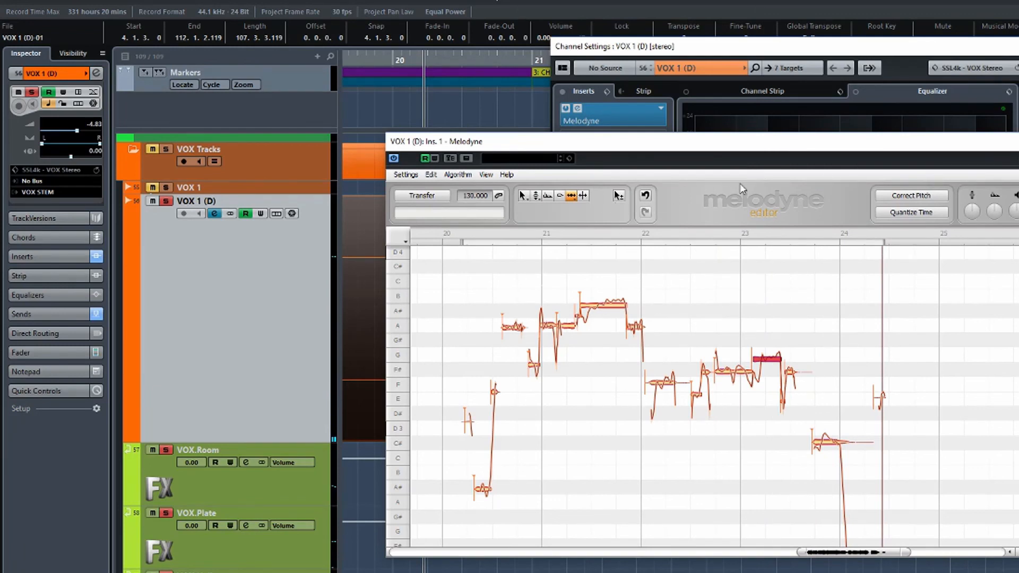
Step: Switch the active insert from Melodyne to WavesTune Stereo, and move the phrase's highest note down to B2
click(393, 158)
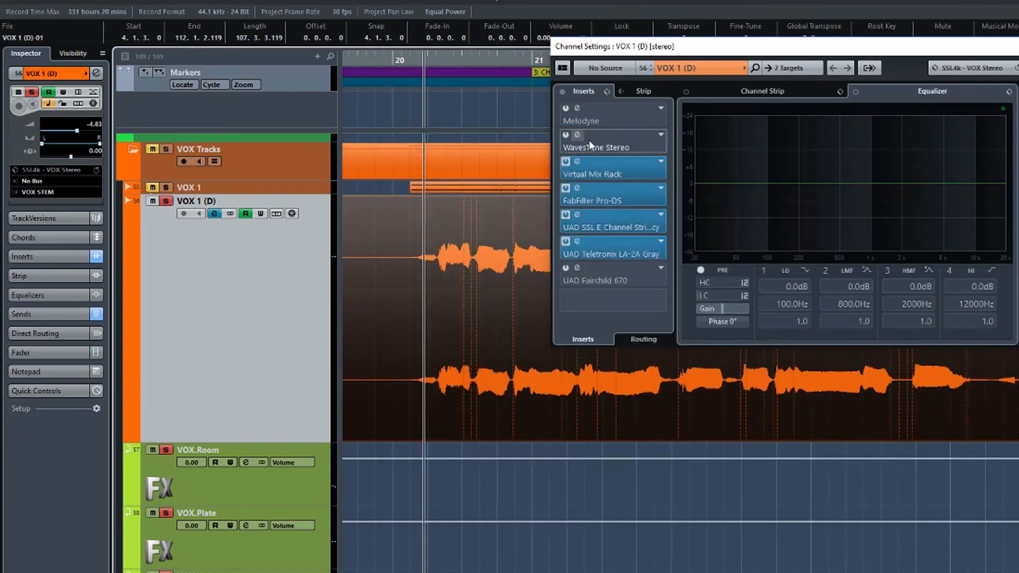
click(589, 140)
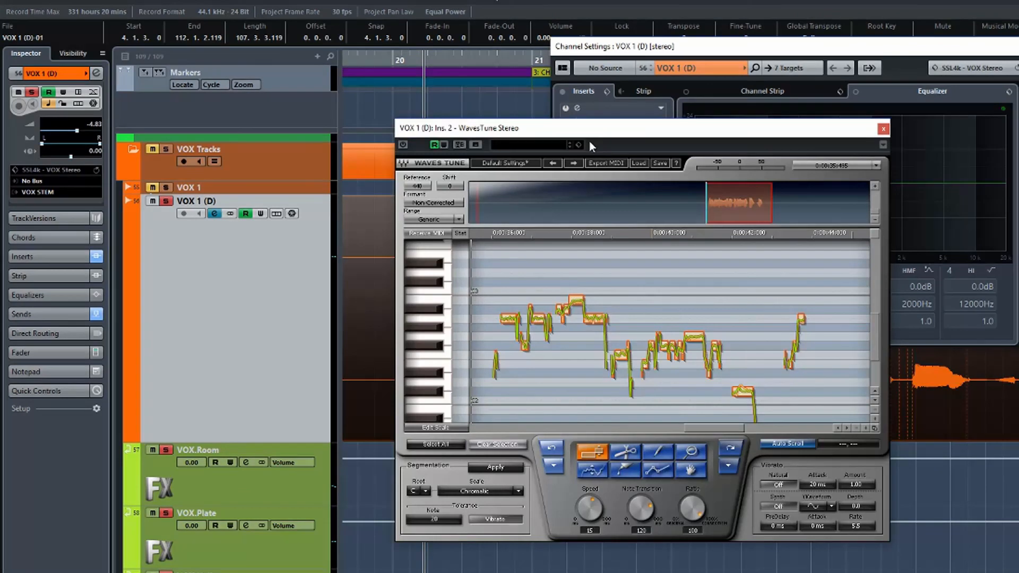
click(403, 145)
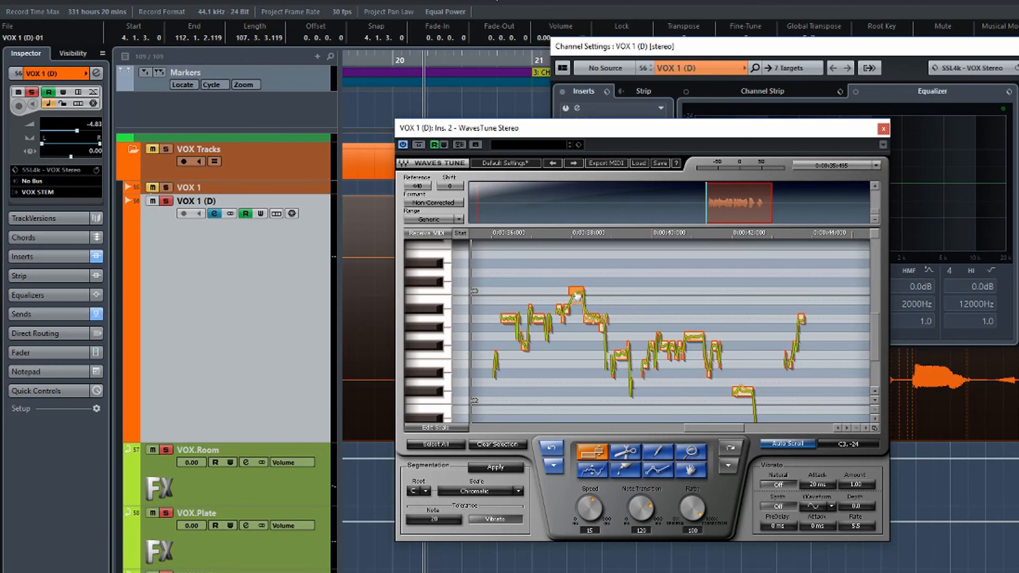
drag(578, 296, 580, 305)
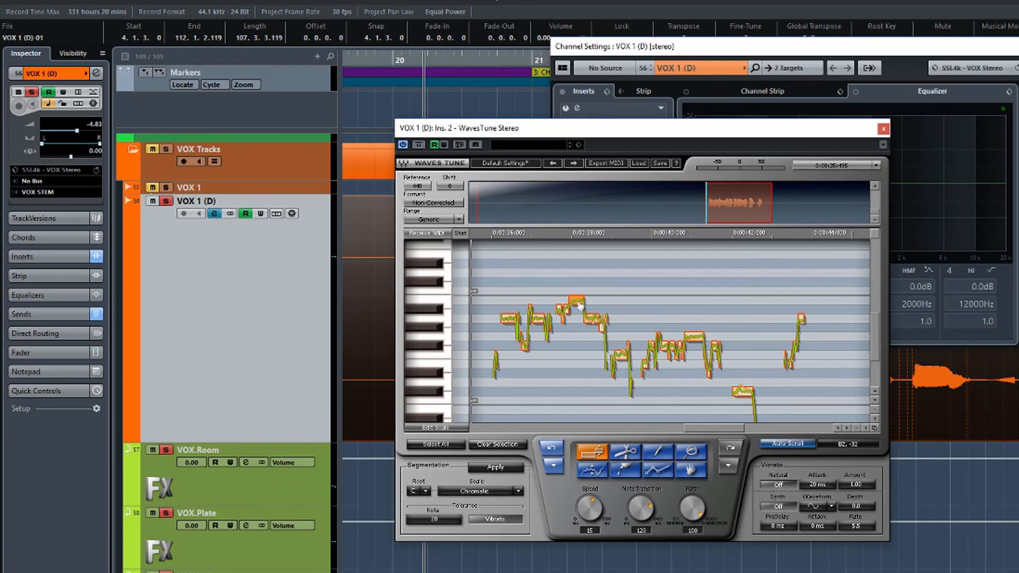